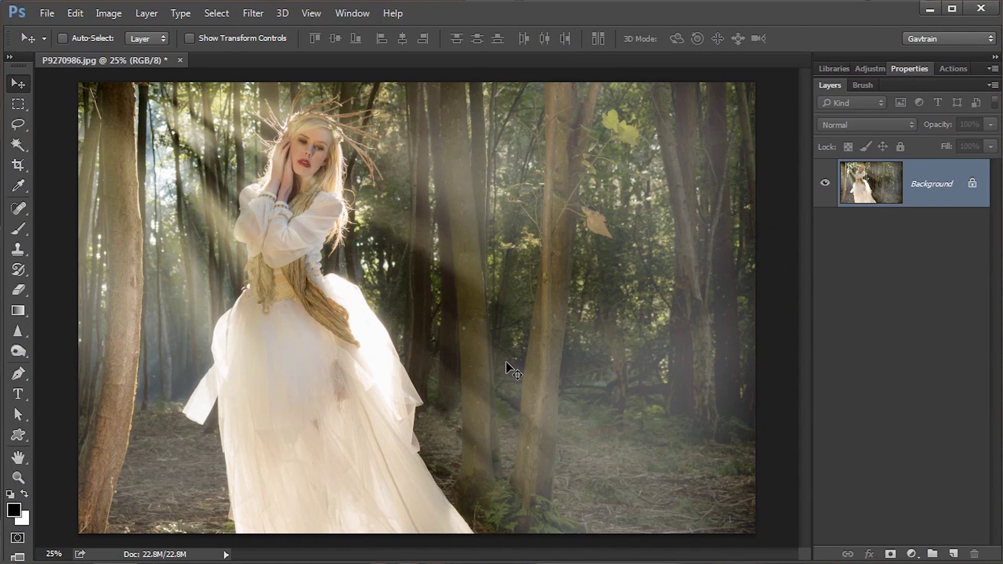
Undo the painted light rays so P9270986.jpg is back to a single Background layer.
key("ctrl+z")
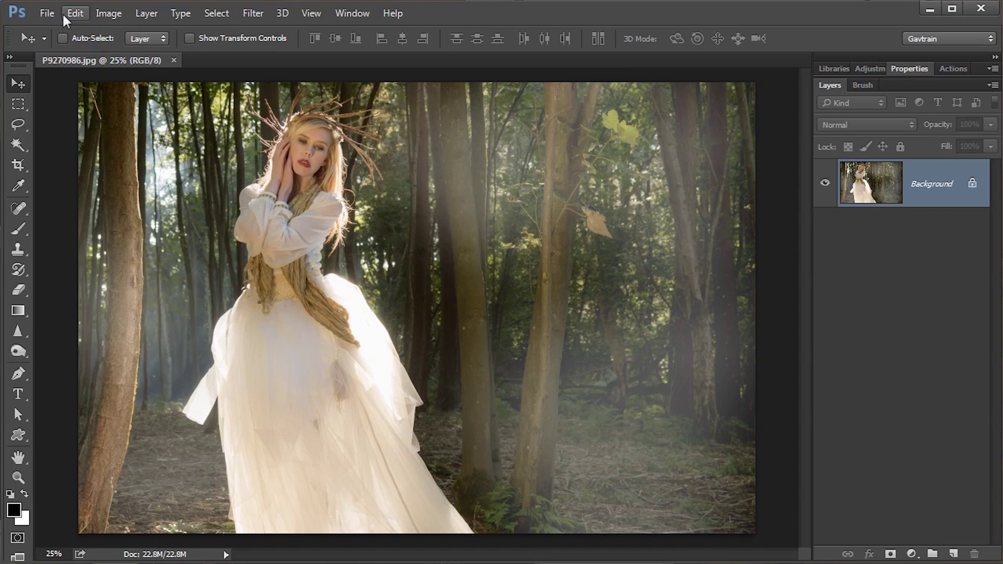
Create a new blank document from the International Paper A4 preset at 300 ppi.
left_click(49, 11)
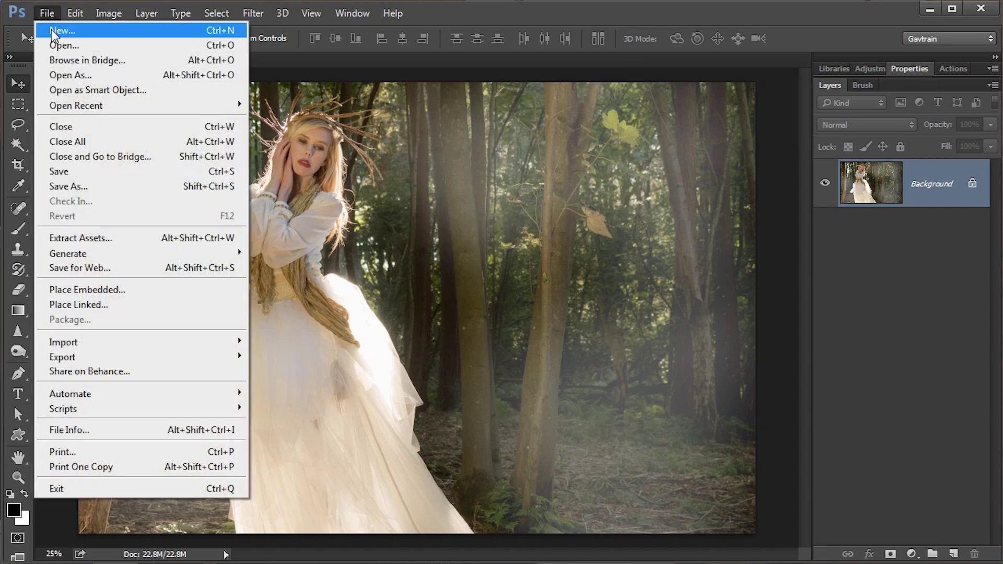
left_click(51, 30)
left_click(394, 141)
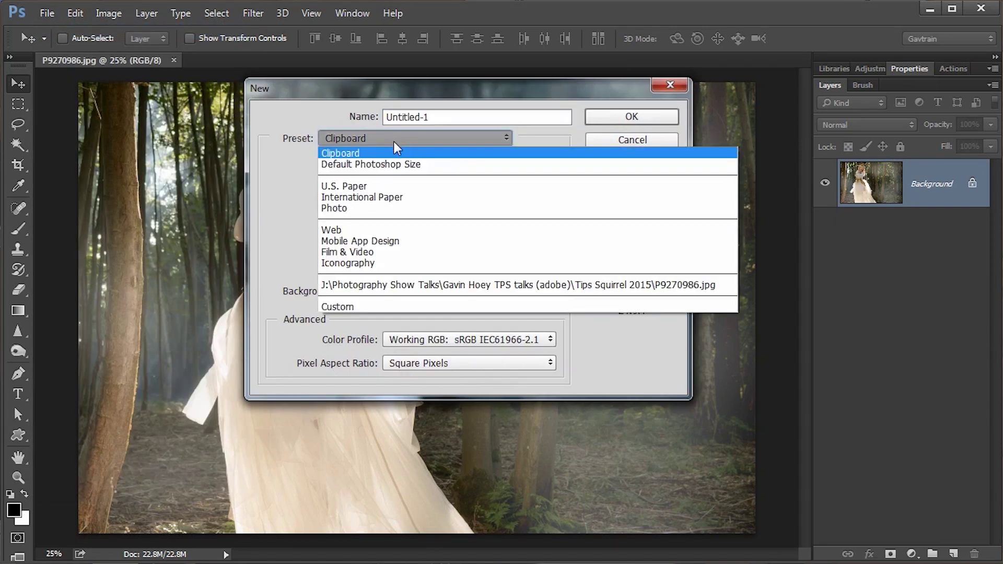
left_click(394, 197)
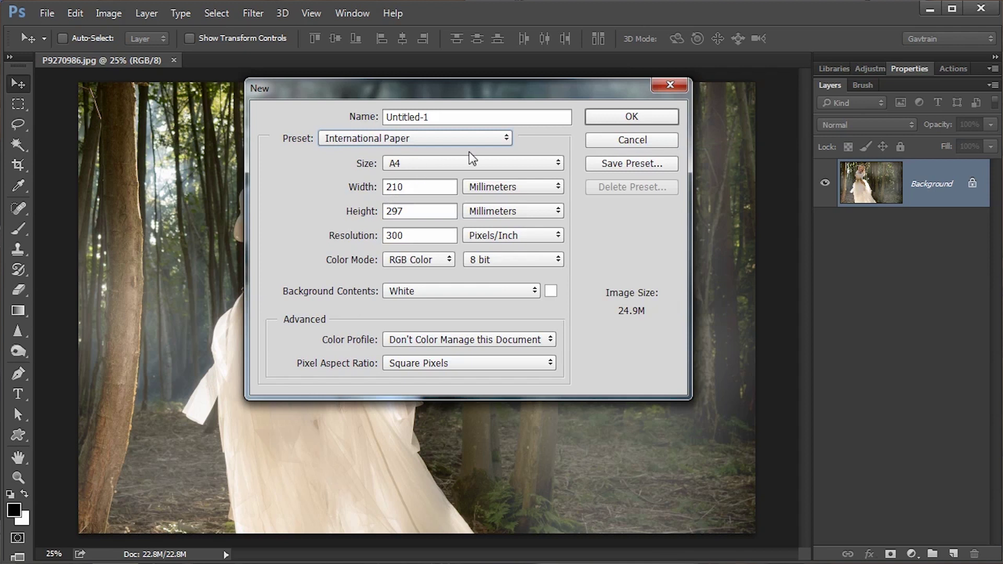
left_click(632, 117)
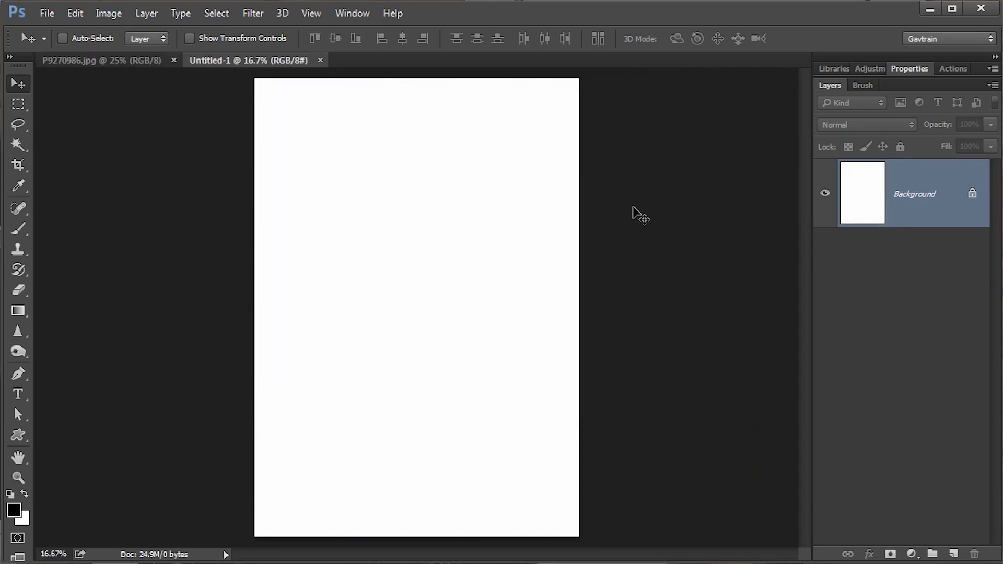
Invert the new document's white background to solid black.
left_click(102, 10)
mouse_move(120, 50)
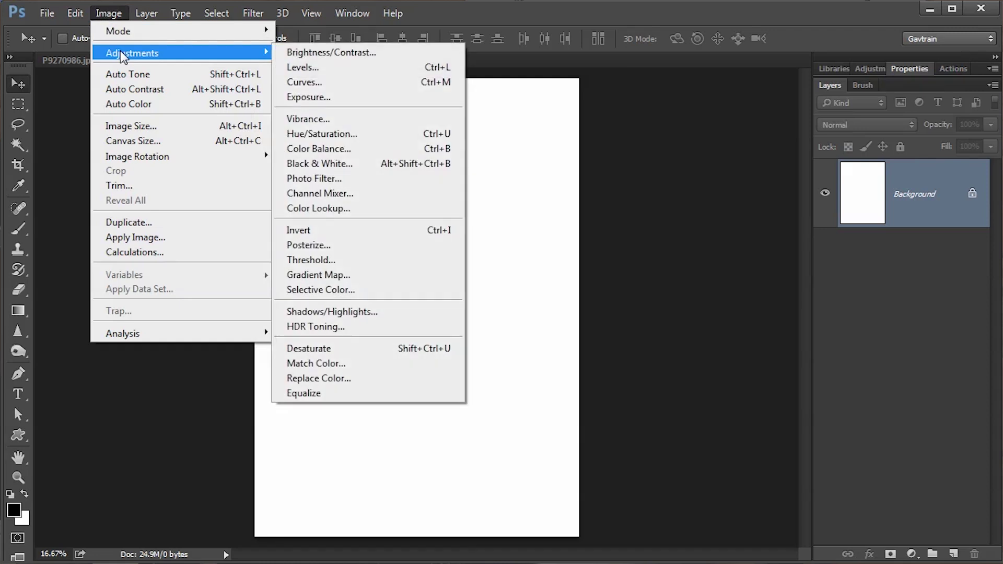
left_click(447, 230)
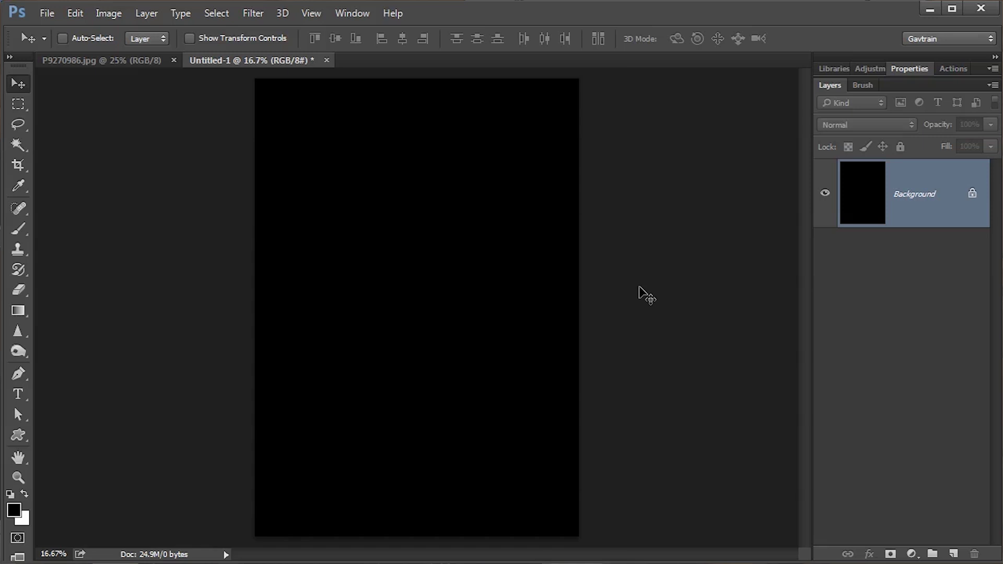
Create a new transparent layer called 'Rays TS' in Untitled-1.
left_click(153, 11)
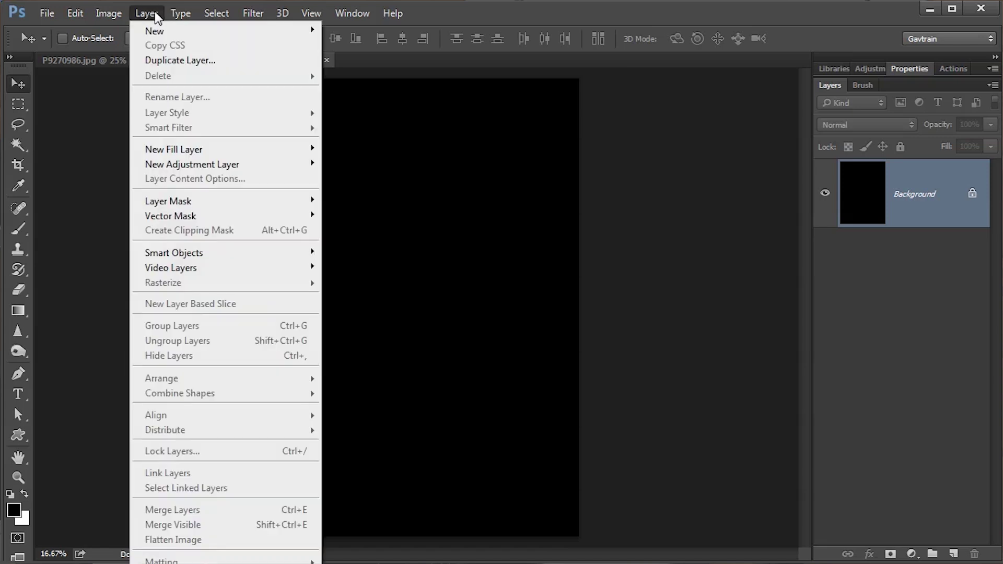
mouse_move(153, 32)
left_click(349, 31)
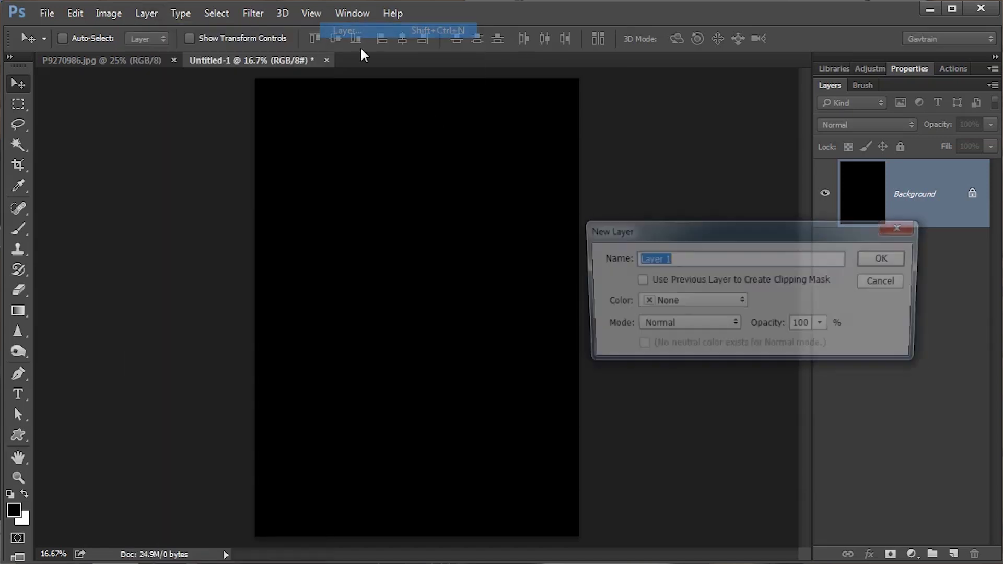
type("Rays")
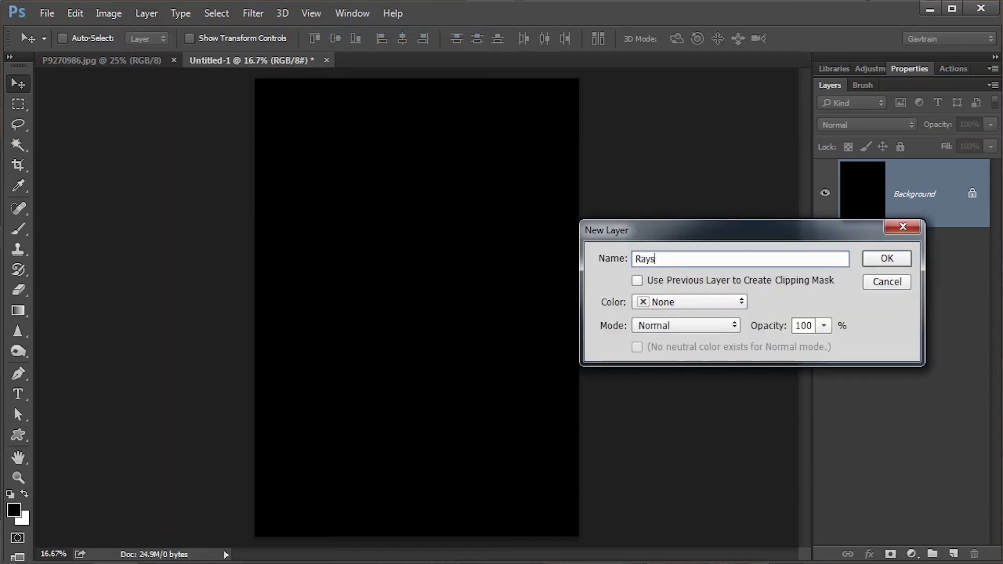
type(" TS")
left_click(886, 260)
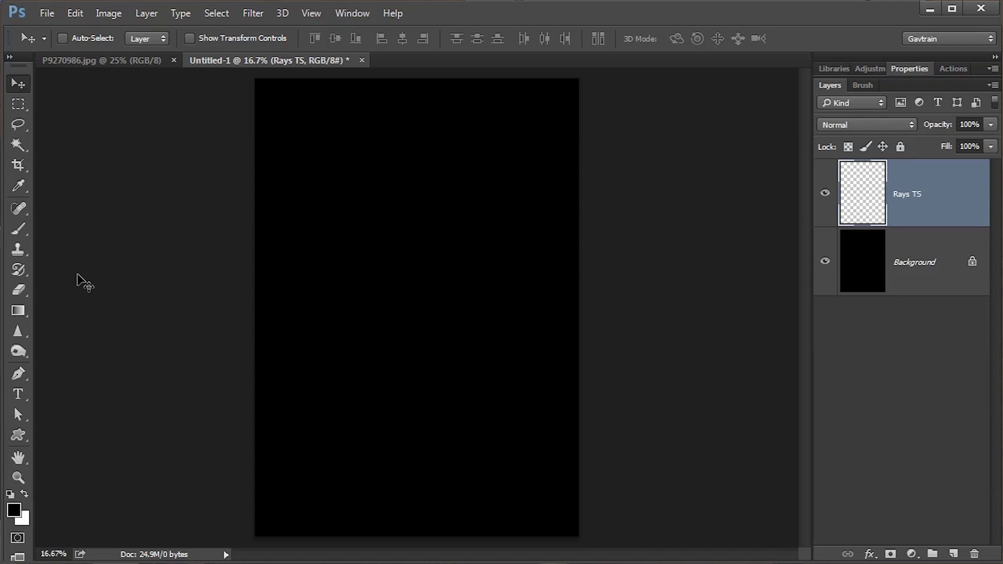
Choose a round Brush preset and set it to 116 px, harder edges and wider spacing.
left_click(19, 230)
left_click(83, 39)
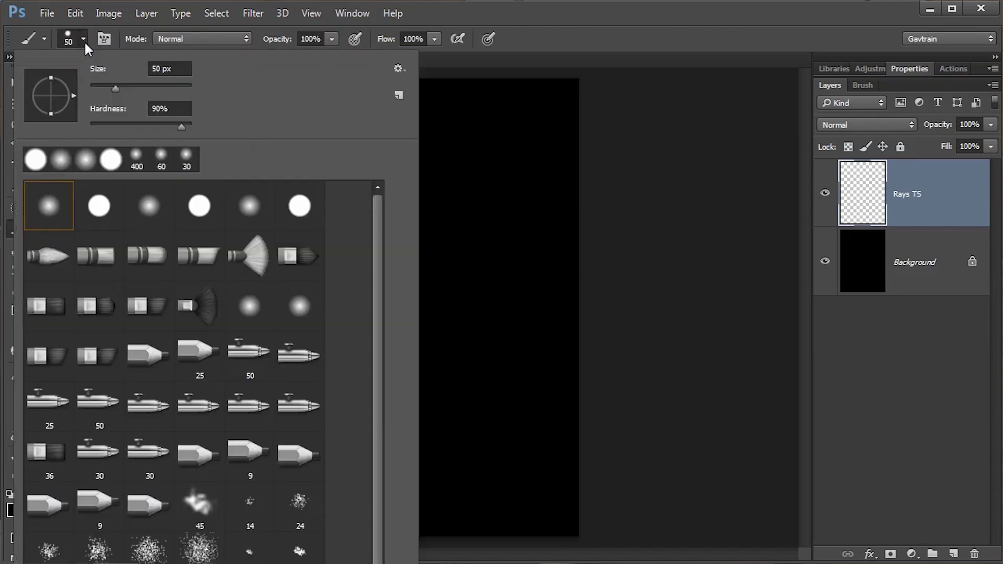
double_click(86, 160)
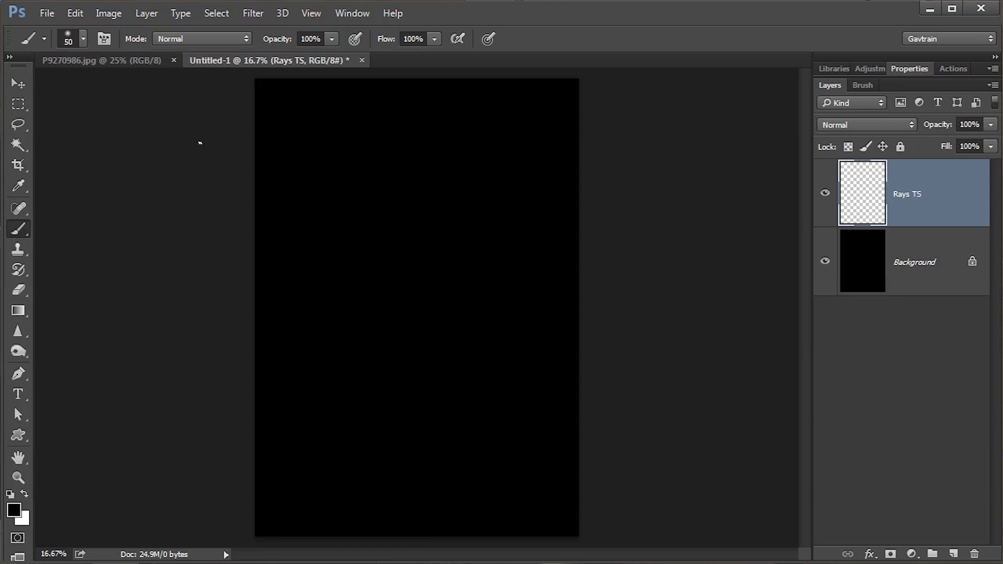
left_click(107, 37)
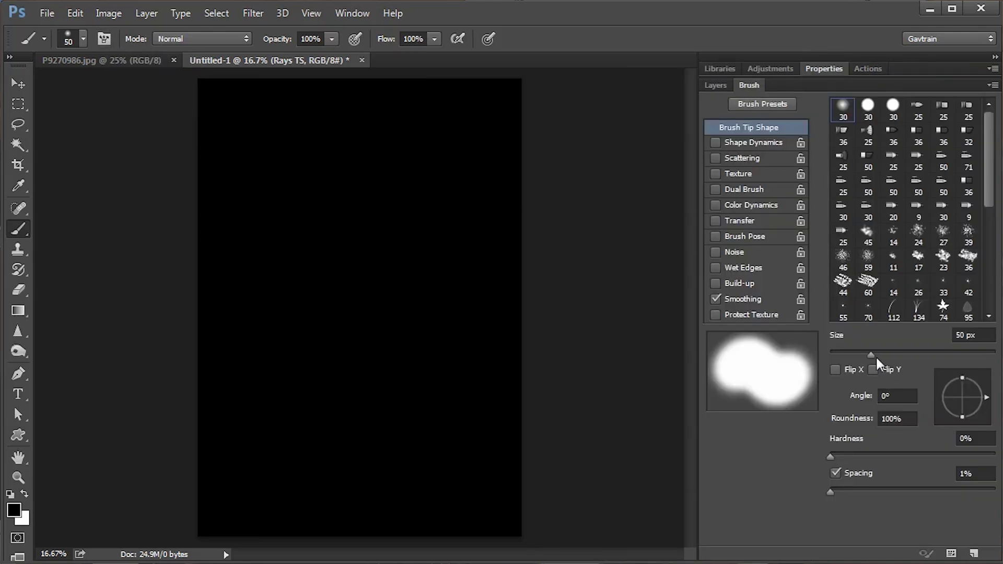
left_click_drag(876, 356, 919, 355)
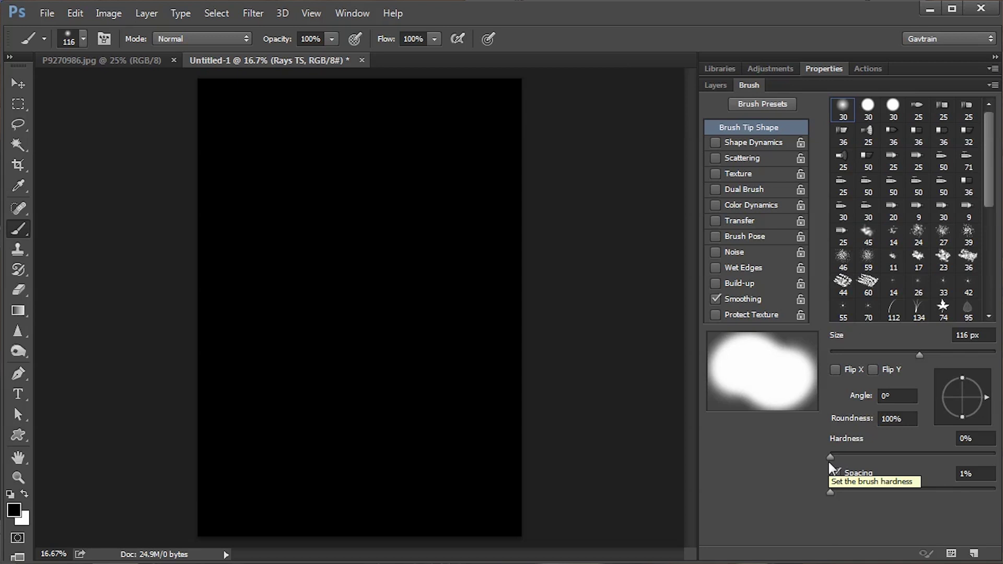
mouse_move(832, 455)
left_mouse_down()
mouse_move(967, 455)
mouse_move(983, 465)
left_mouse_up()
left_click_drag(831, 492, 938, 502)
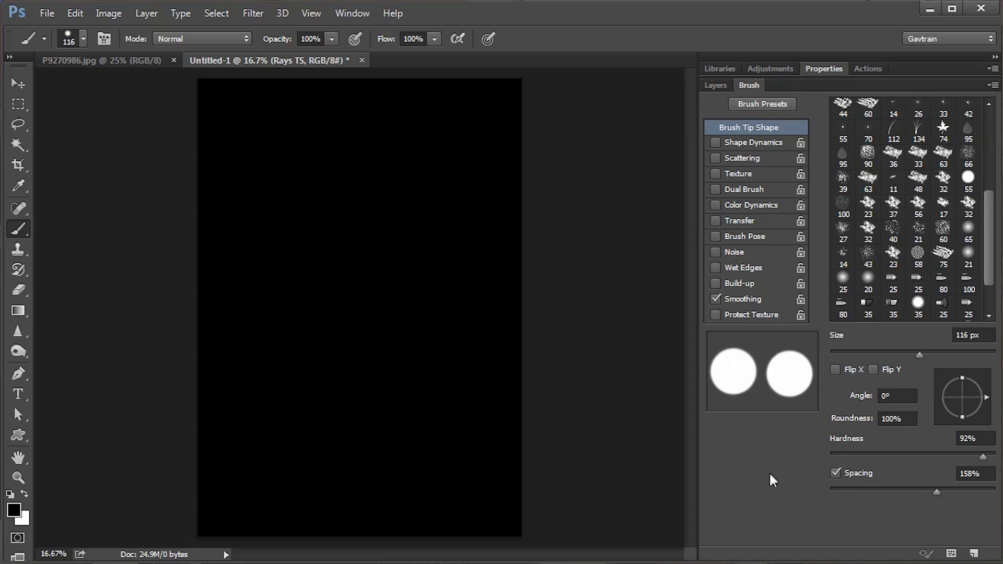
Enable Shape Dynamics with 54% size jitter, then Scattering at 142% with 24% count jitter.
left_click(757, 140)
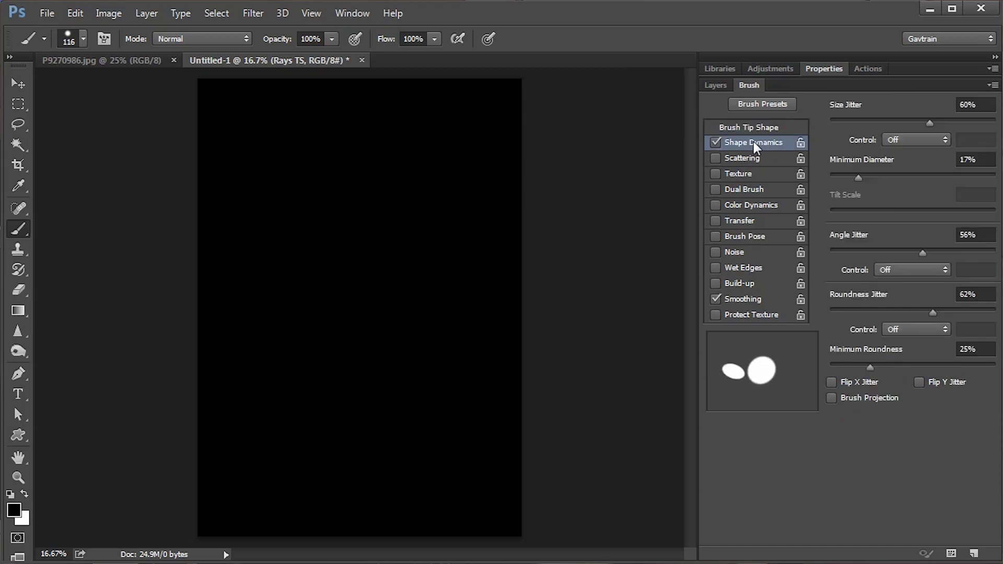
left_click_drag(929, 124, 919, 125)
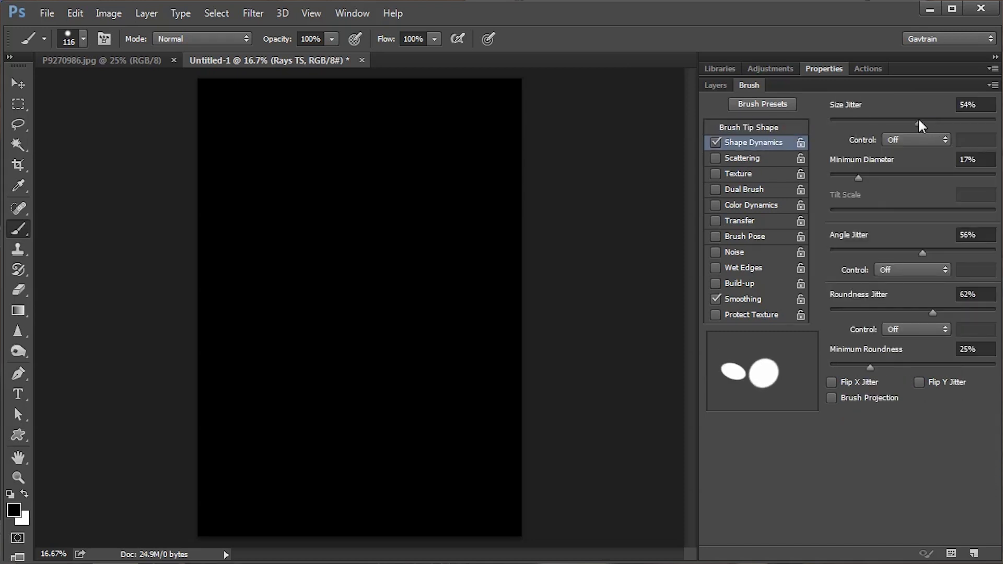
left_click_drag(923, 253, 917, 253)
left_click(757, 162)
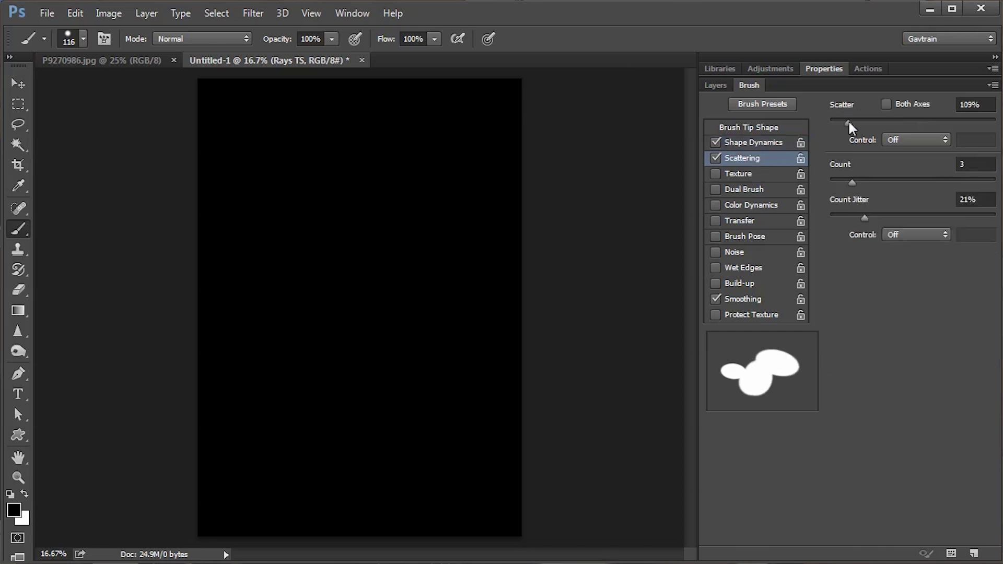
left_click(871, 216)
left_click_drag(849, 122, 854, 122)
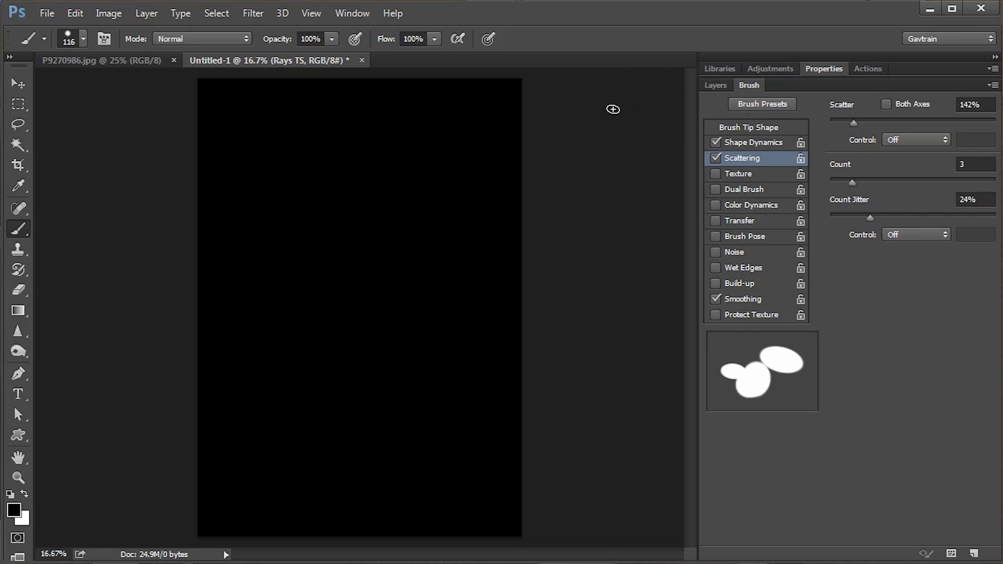
Paint scattered white dabs across the canvas top, then smaller ones with a 60 px brush.
left_click(716, 84)
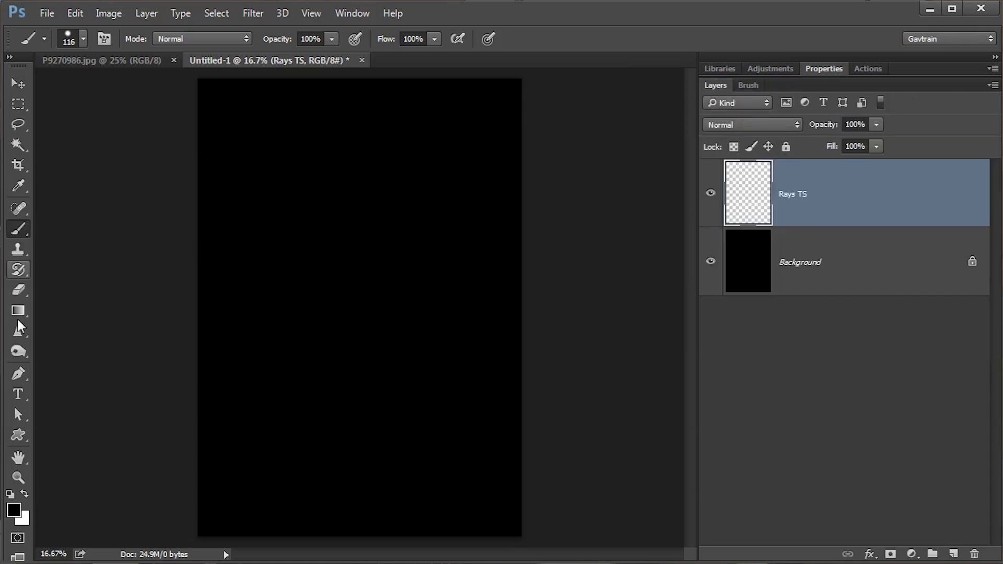
left_click(25, 494)
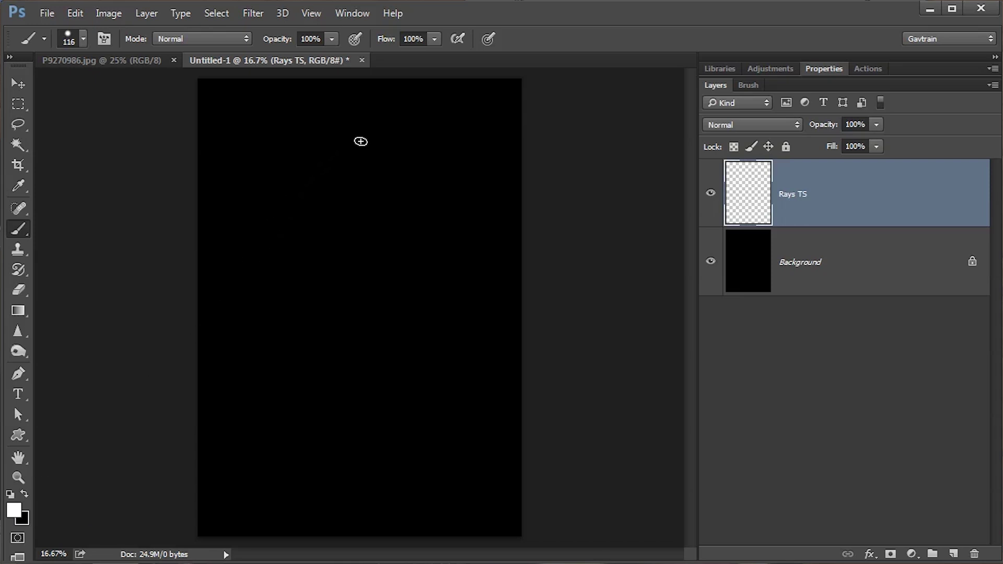
left_click_drag(313, 115, 392, 128)
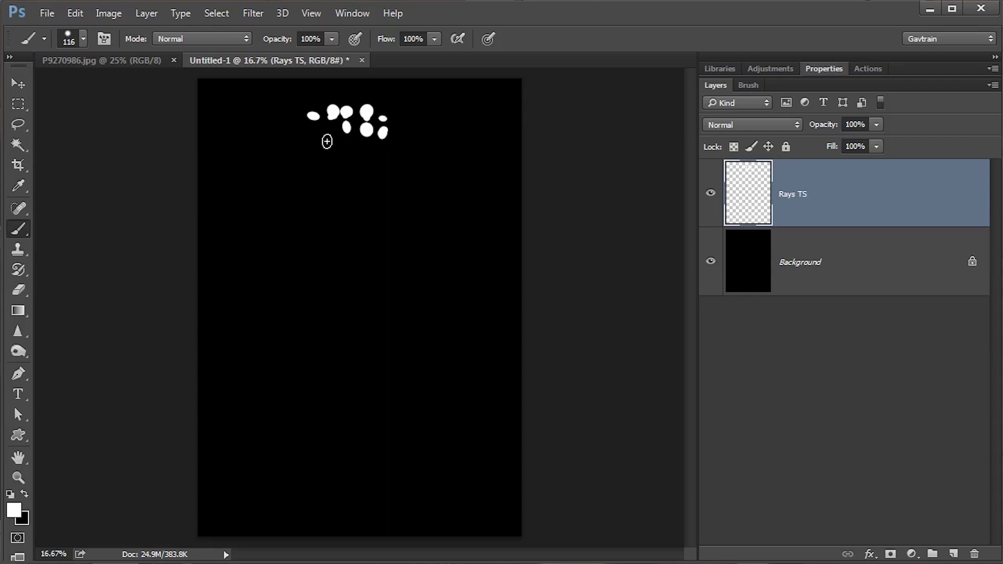
key("bracketleft")
key("bracketleft")
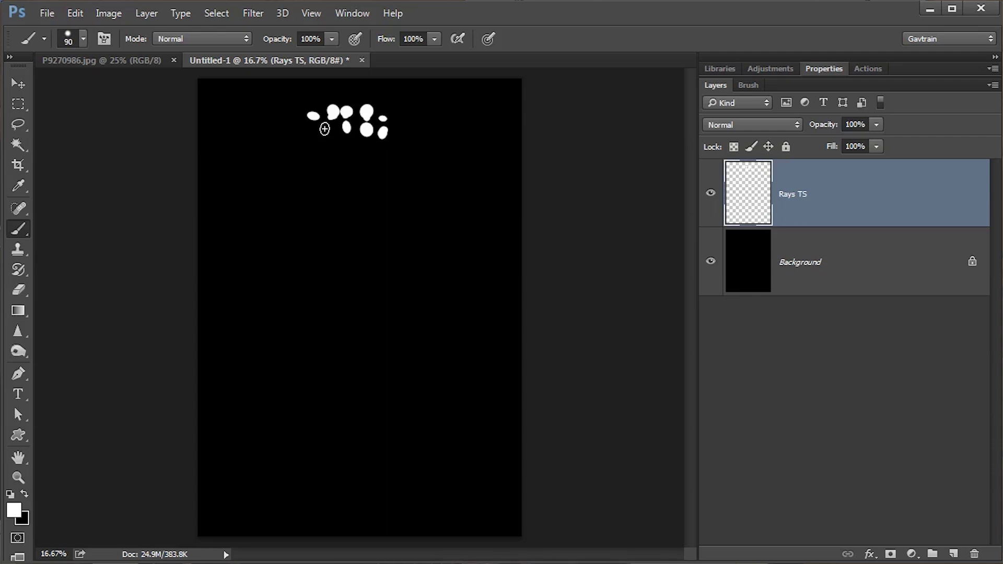
key("bracketleft")
key("bracketleft")
key("bracketleft")
mouse_move(325, 129)
left_mouse_down()
mouse_move(355, 131)
mouse_move(350, 115)
mouse_move(401, 113)
mouse_move(392, 142)
mouse_move(350, 148)
left_mouse_up()
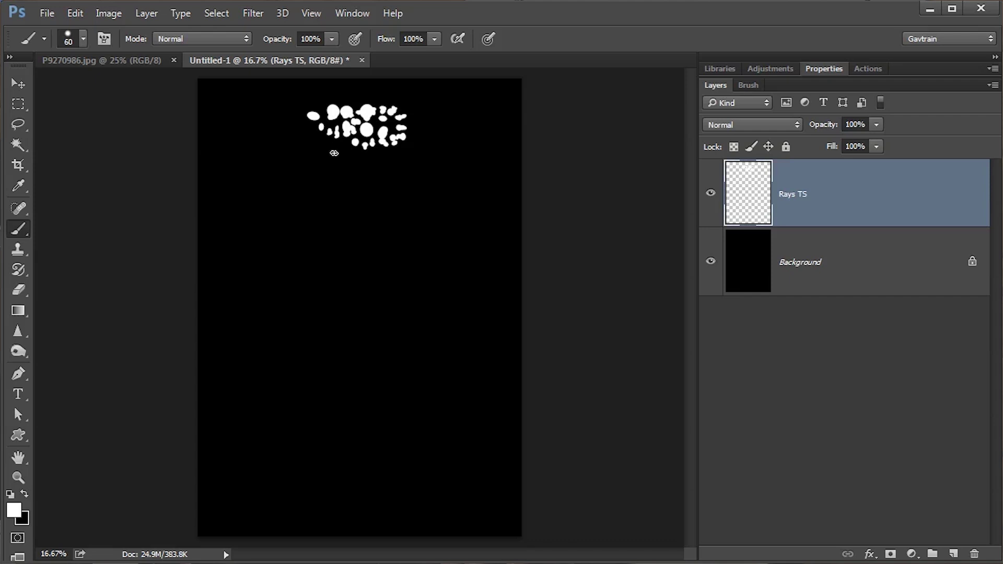
Paint black over the left white dabs and enlarge the brush to 100.
left_click(24, 493)
mouse_move(316, 116)
left_mouse_down()
mouse_move(388, 112)
mouse_move(343, 141)
left_mouse_up()
key("bracketright")
key("bracketright")
key("bracketright")
key("bracketright")
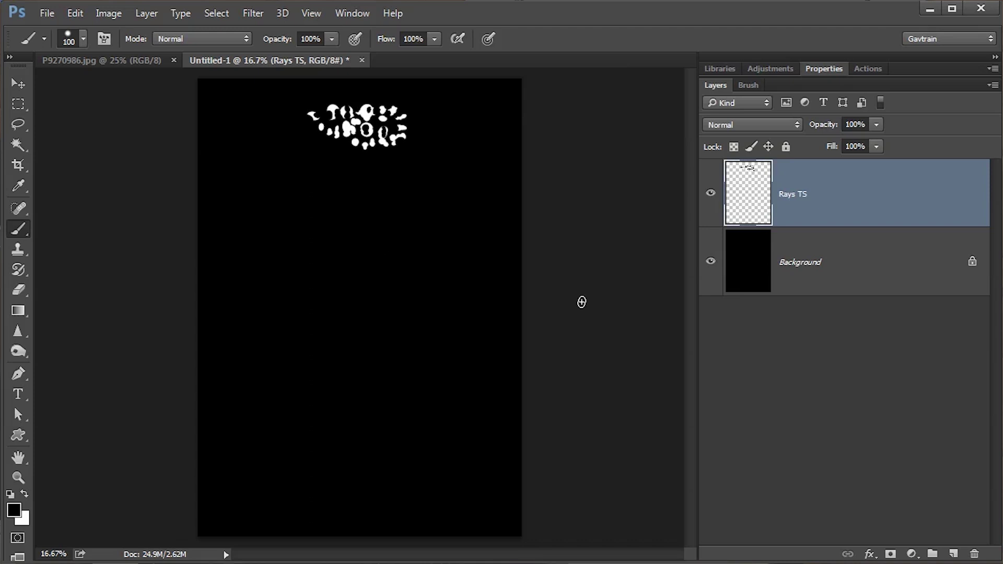
Apply a Zoom Radial Blur at amount 100 with a repositioned blur centre.
left_click(256, 14)
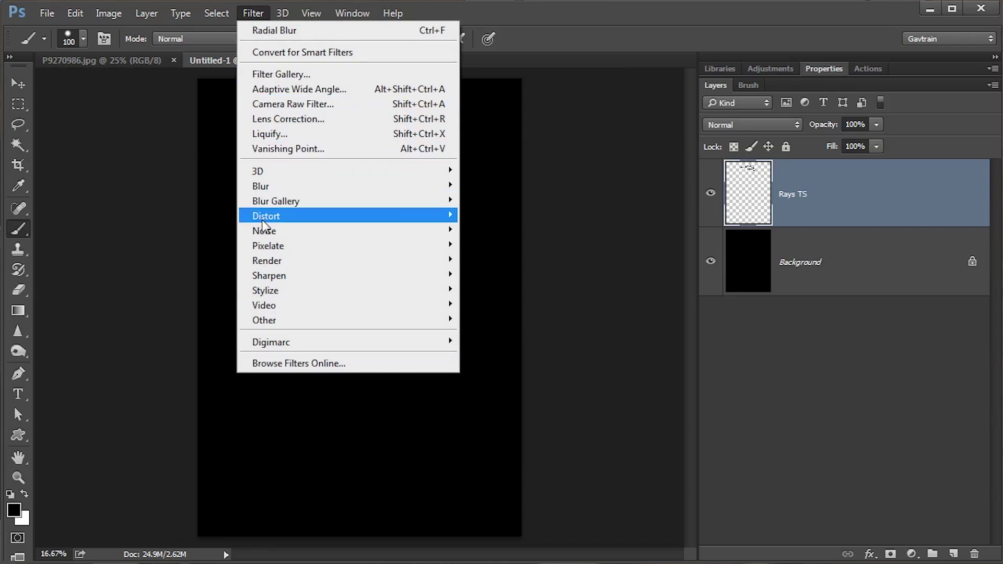
mouse_move(277, 186)
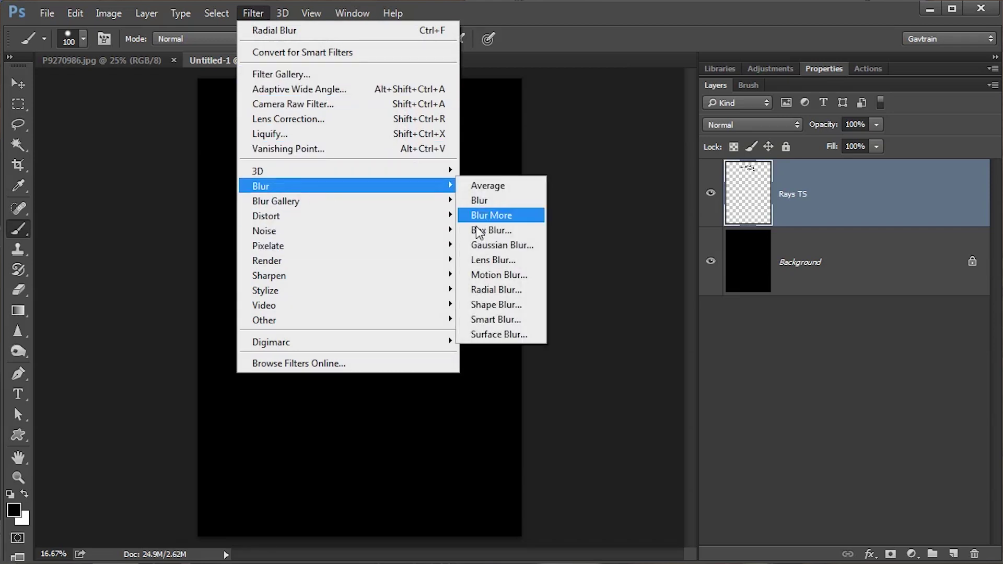
left_click(516, 290)
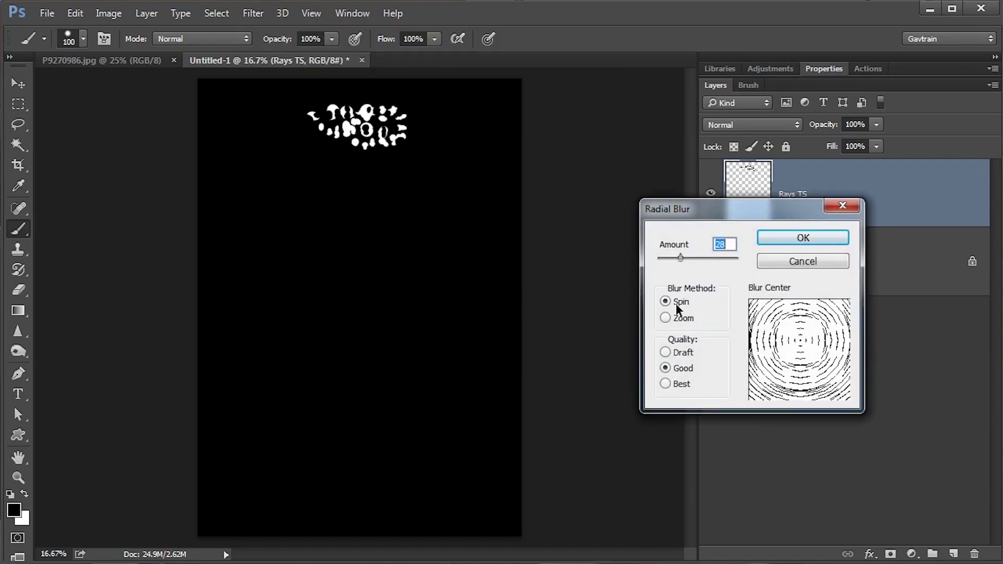
left_click(666, 319)
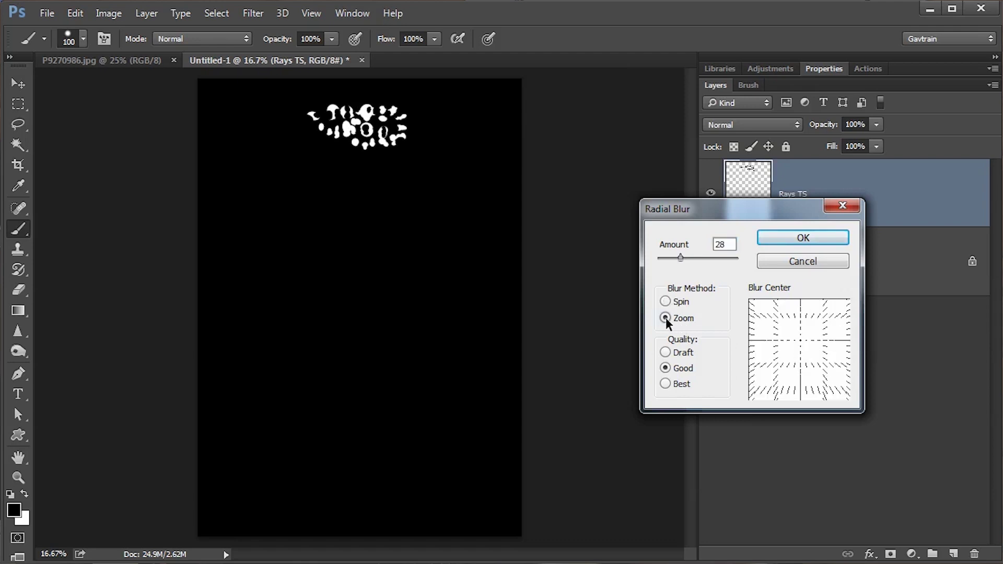
left_click_drag(681, 258, 738, 263)
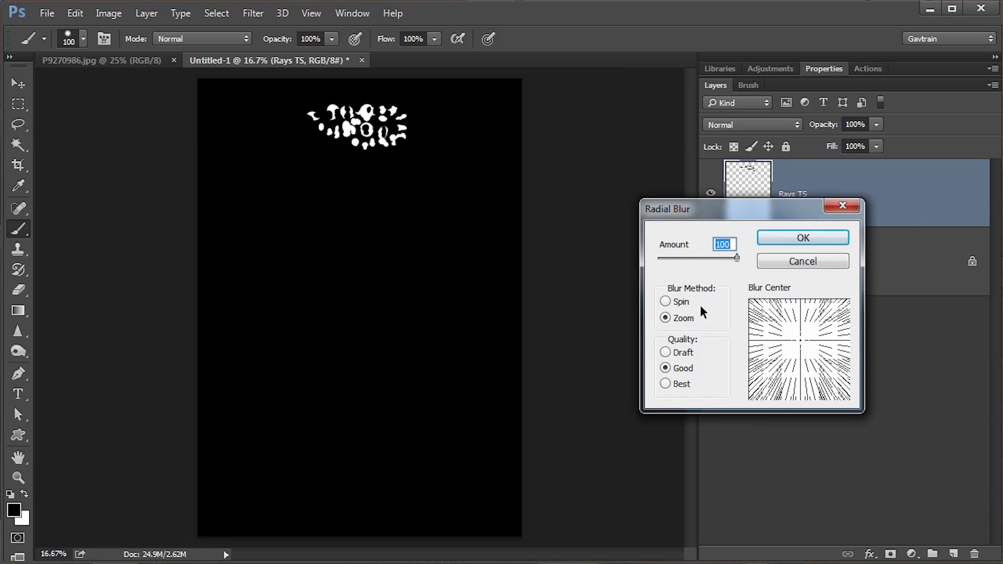
left_click_drag(802, 337, 799, 298)
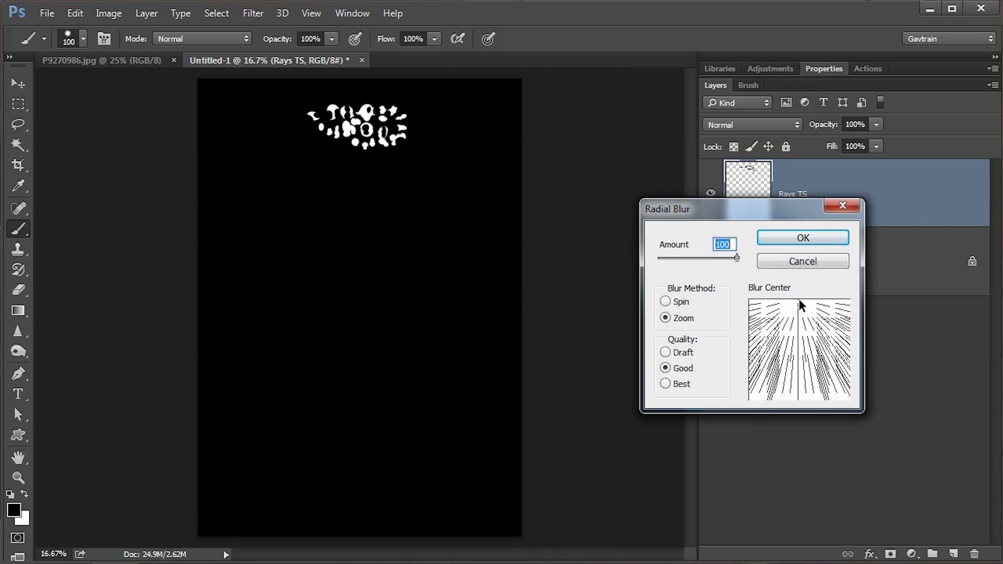
left_click(783, 239)
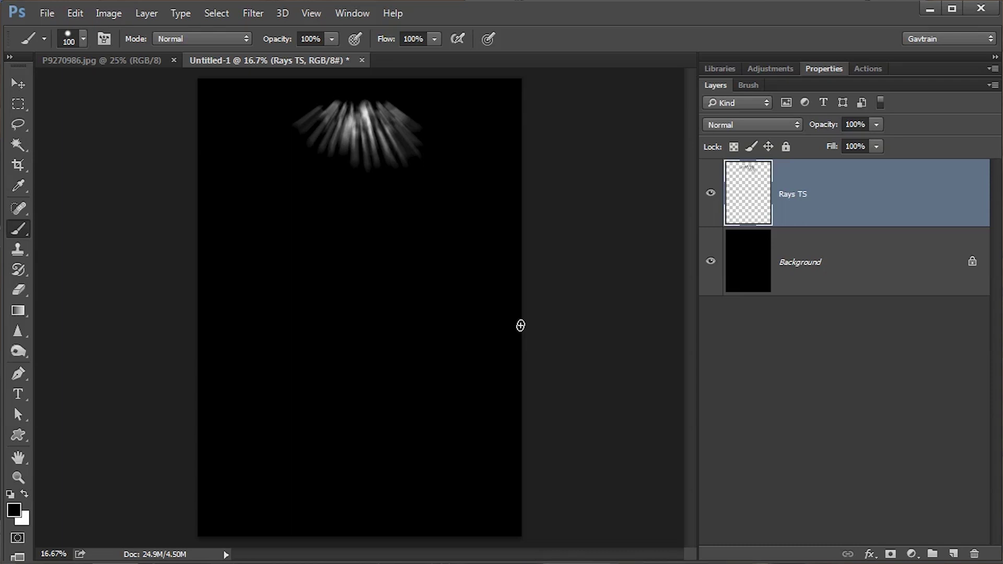
Reapply the Radial Blur three more times to soften the rays.
left_click(255, 14)
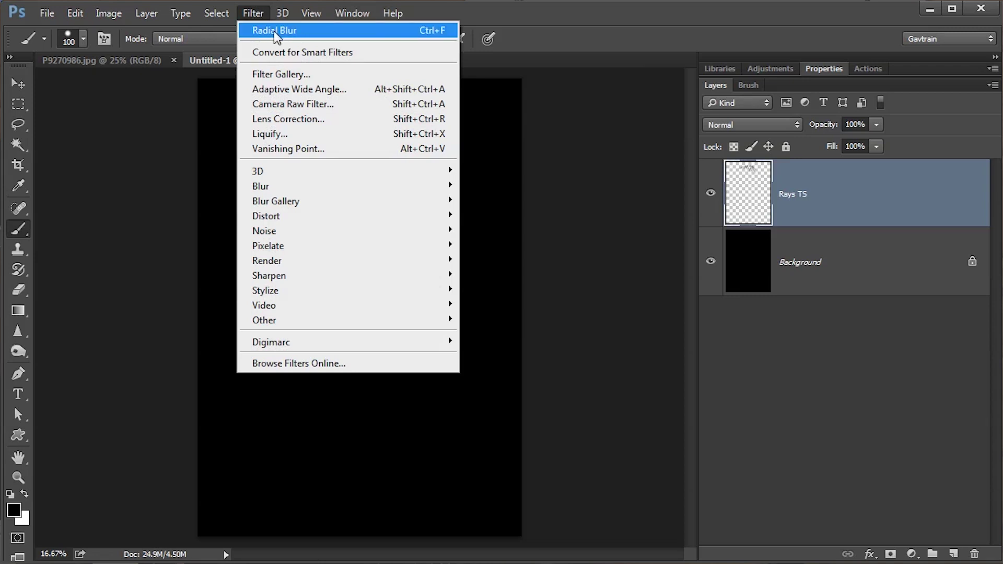
left_click(289, 32)
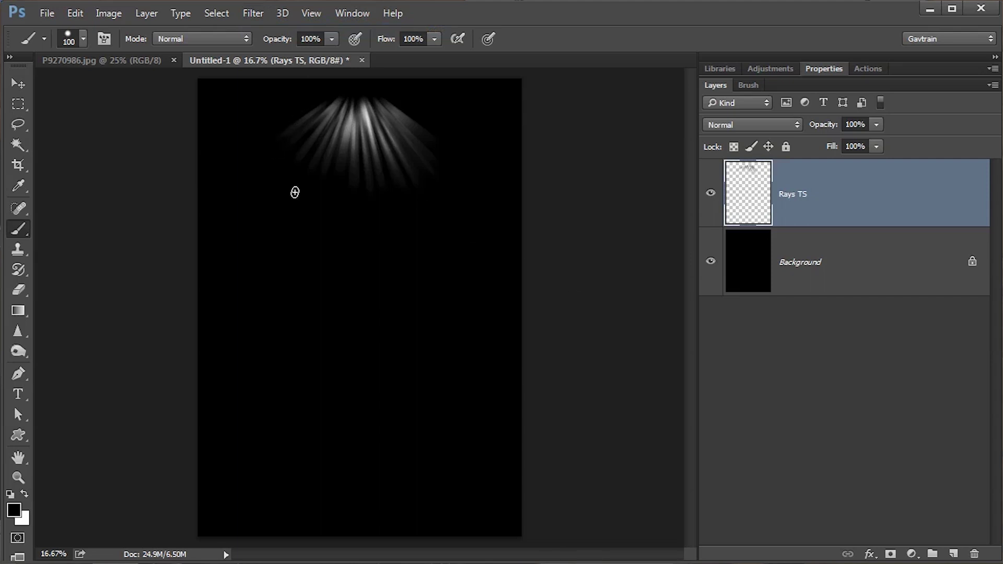
left_click(251, 13)
left_click(255, 24)
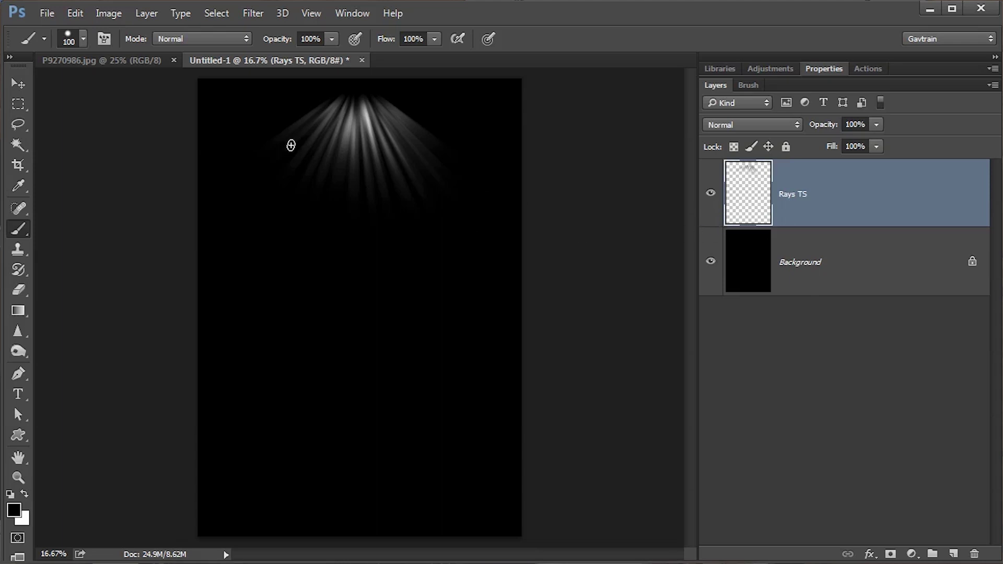
Perspective-transform the rays so they narrow toward the bottom into a trapezoid.
left_click(78, 13)
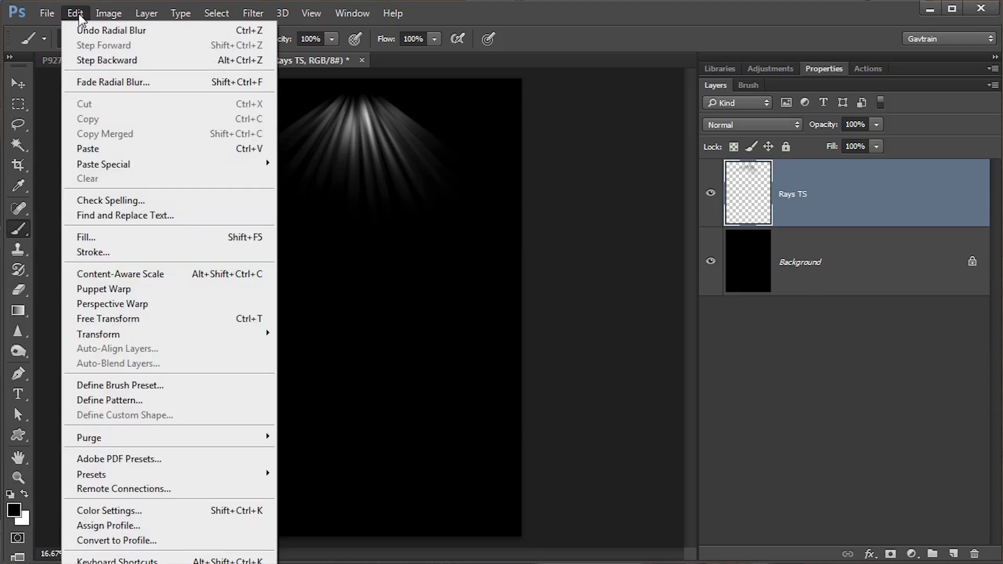
mouse_move(107, 343)
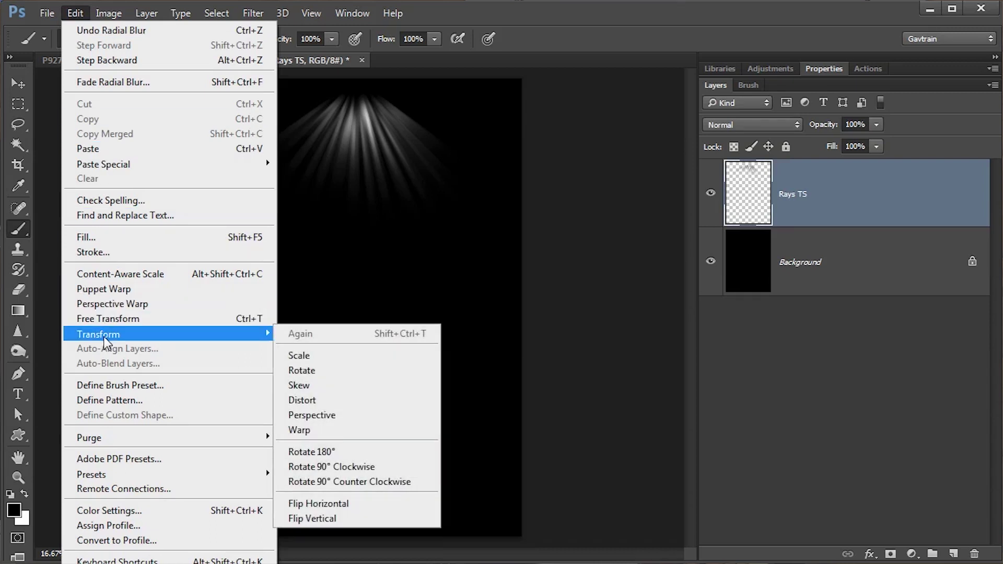
left_click(319, 413)
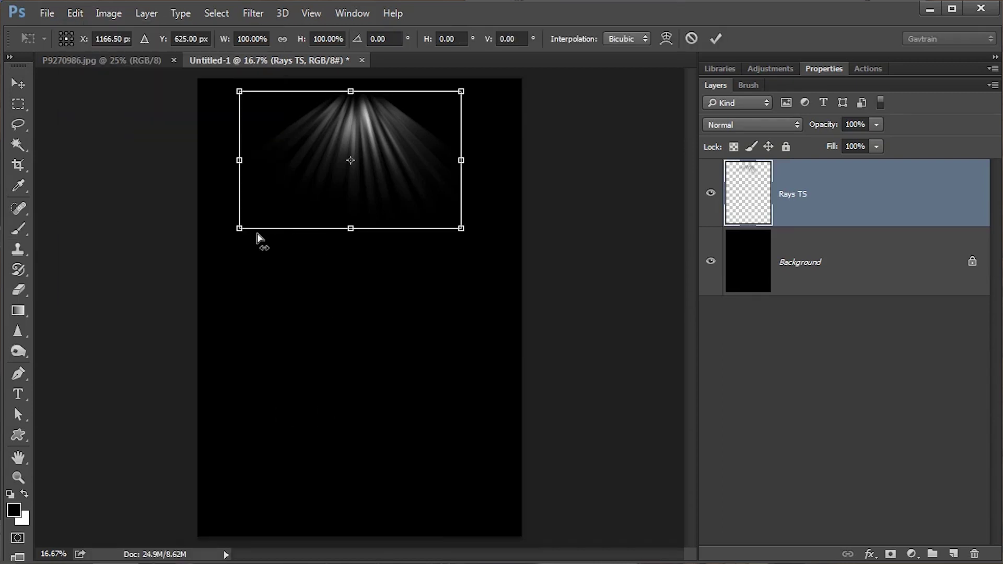
left_click_drag(239, 229, 282, 242)
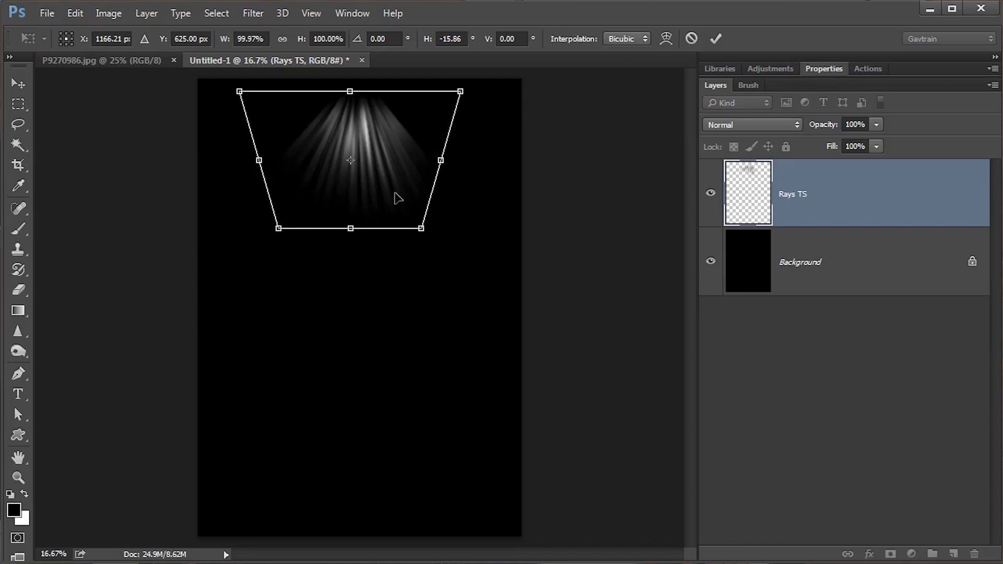
left_click(713, 37)
Reapply the Radial Blur twice to the tapered rays.
left_click(256, 14)
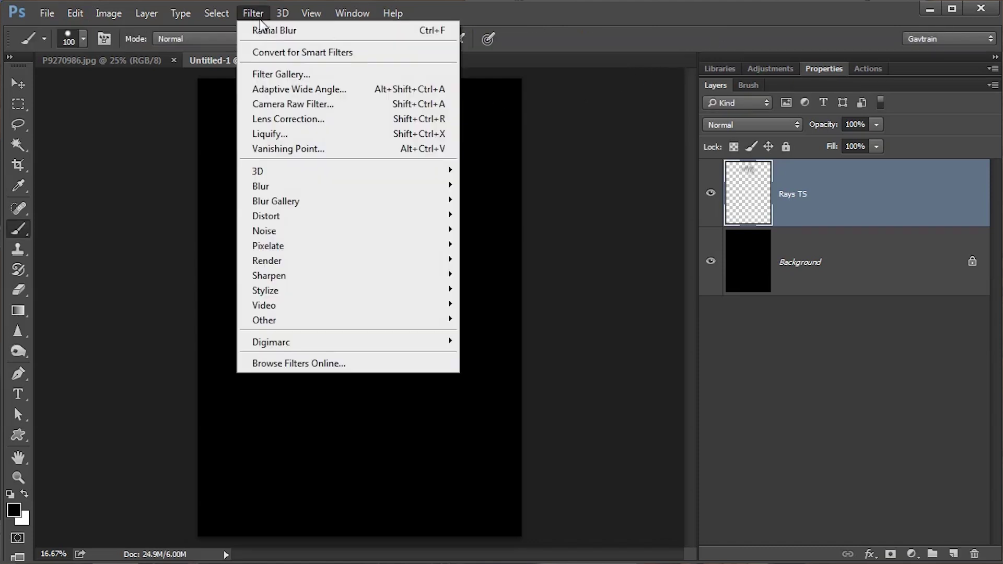
left_click(262, 28)
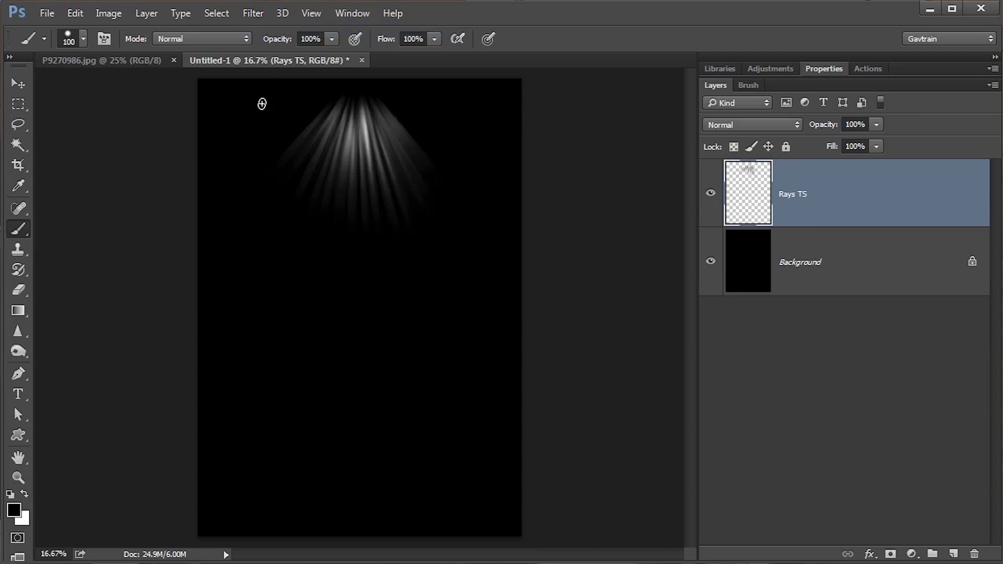
left_click(253, 19)
left_click(254, 28)
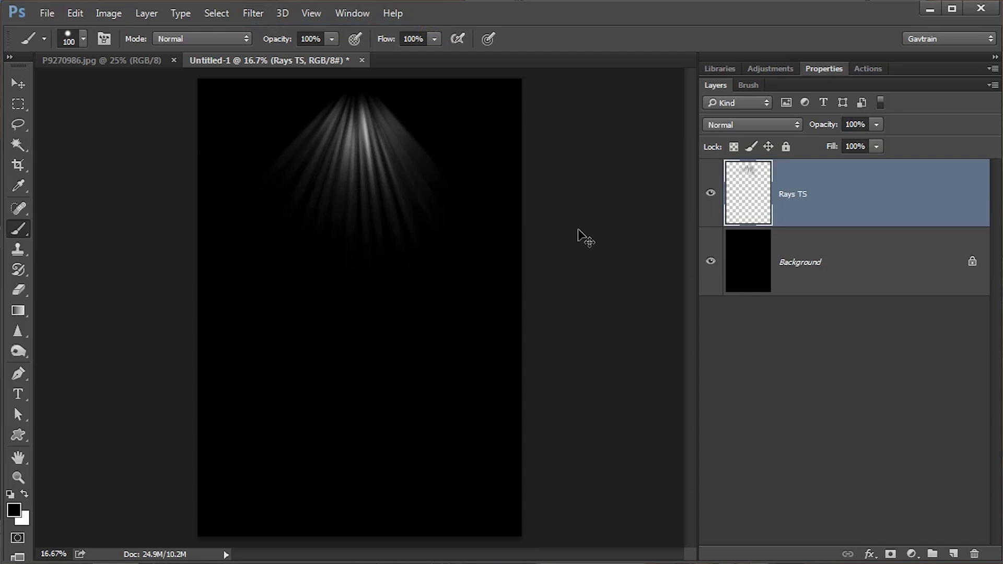
Free-transform the rays downward to about 217% height and commit.
key("ctrl+t")
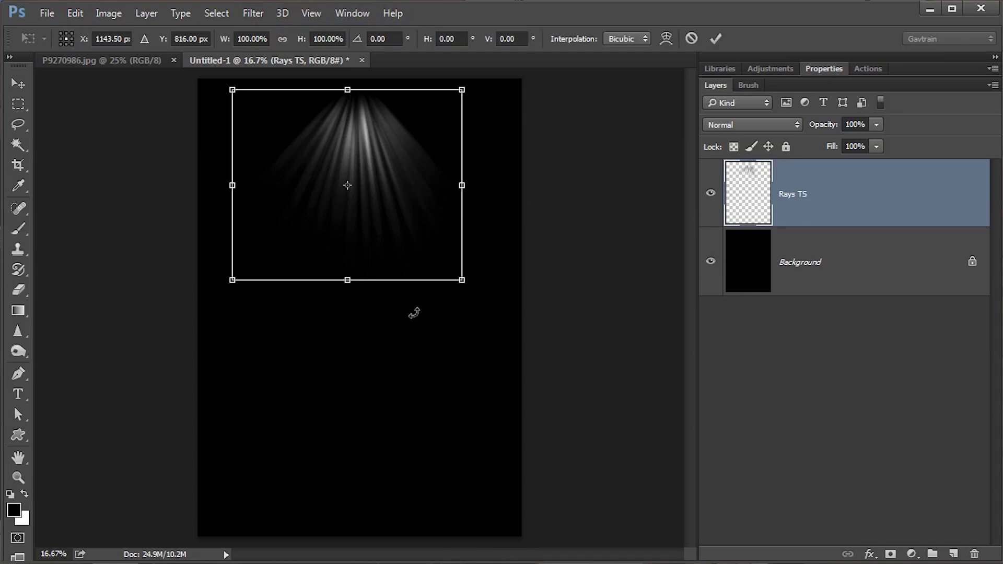
left_click_drag(349, 282, 349, 530)
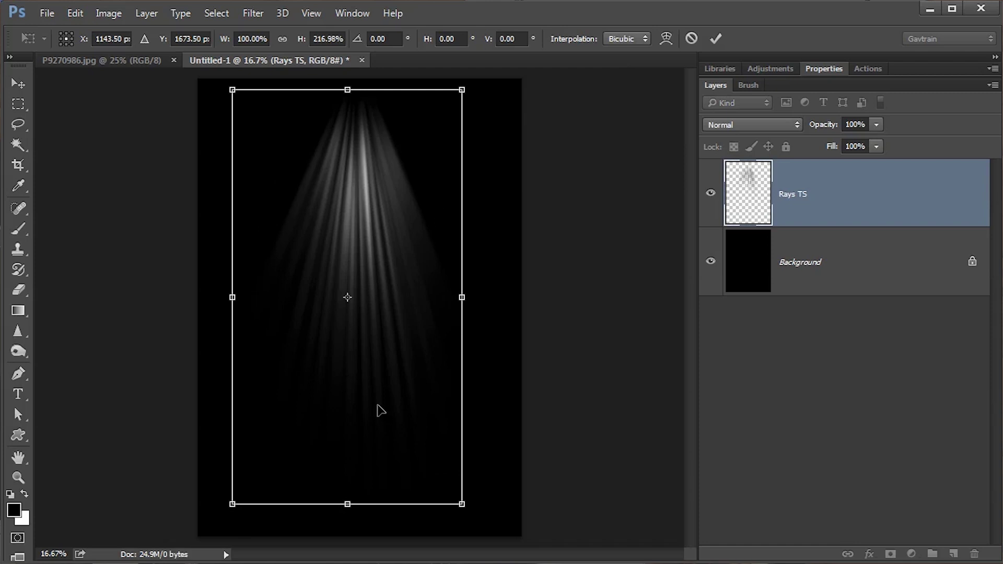
left_click(715, 39)
key("b")
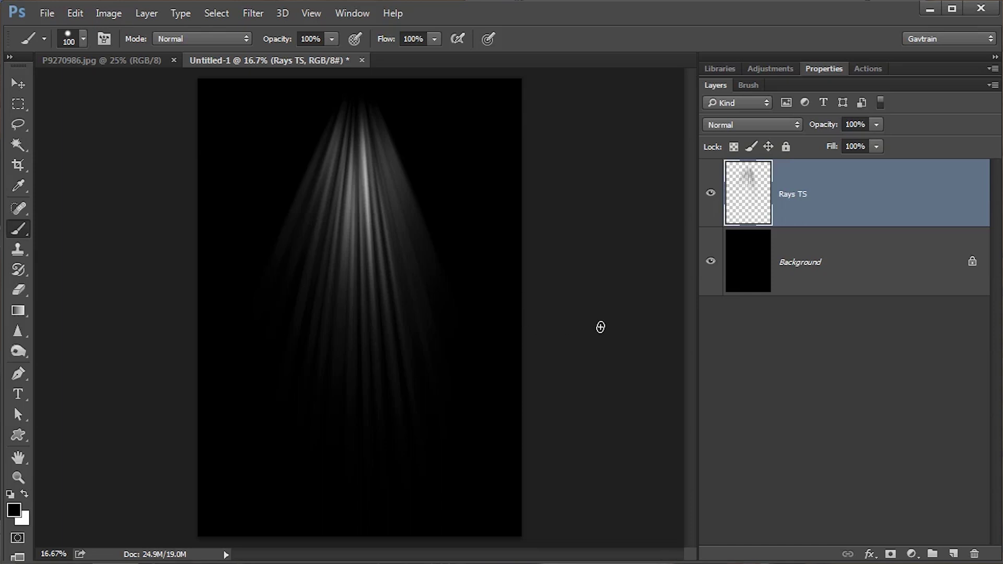
Apply Levels with input values 35, 1.45 and 187 to brighten the rays.
key("ctrl+l")
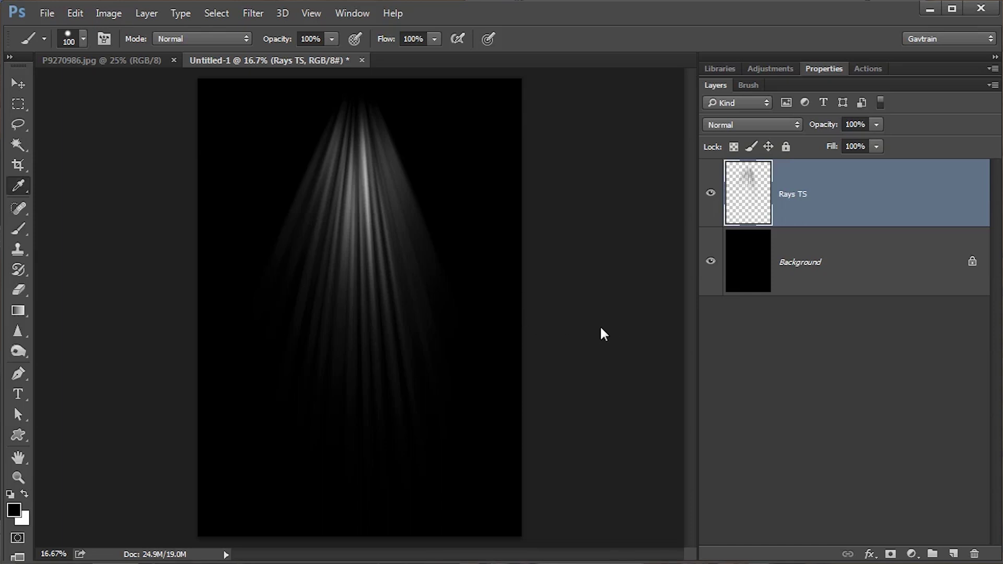
left_click_drag(802, 342, 781, 343)
left_click_drag(693, 343, 669, 343)
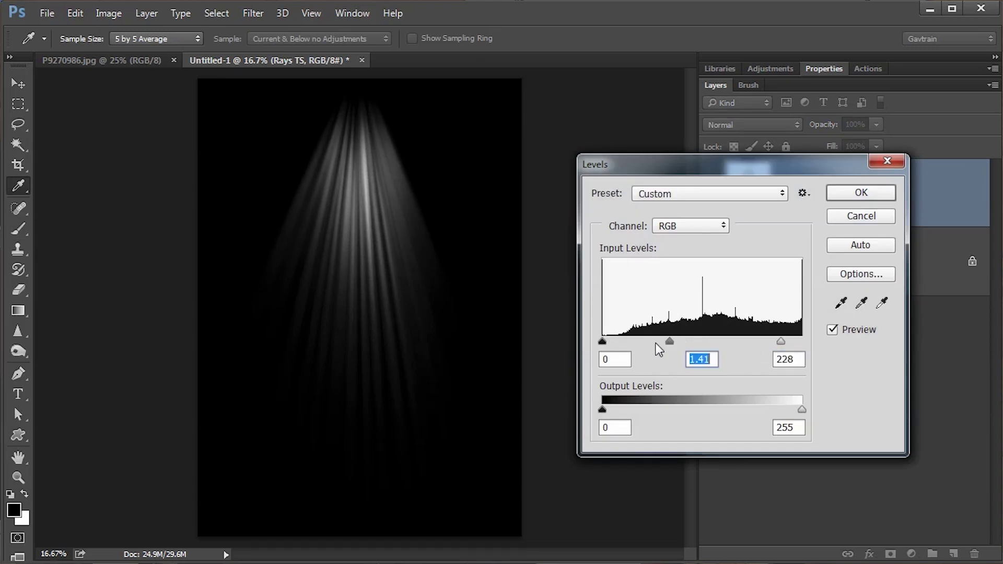
left_click_drag(603, 343, 685, 342)
left_click_drag(782, 342, 748, 340)
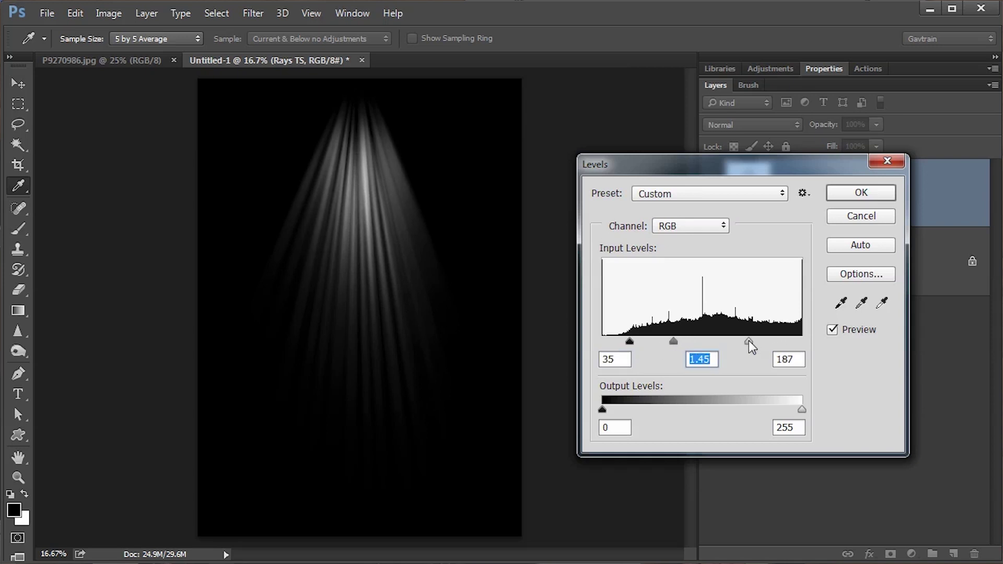
left_click(863, 192)
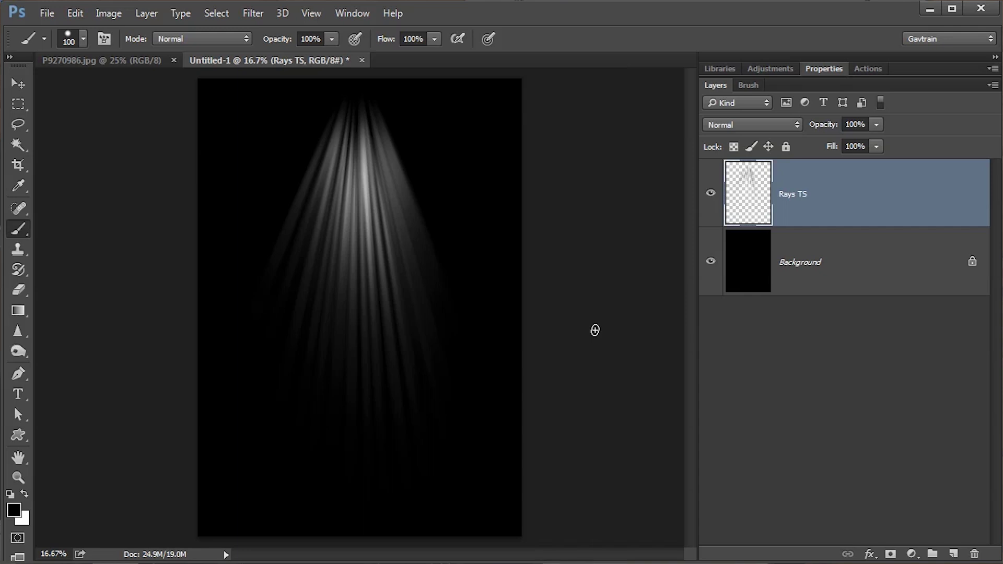
Select the whole rays canvas and copy it merged.
left_click(229, 13)
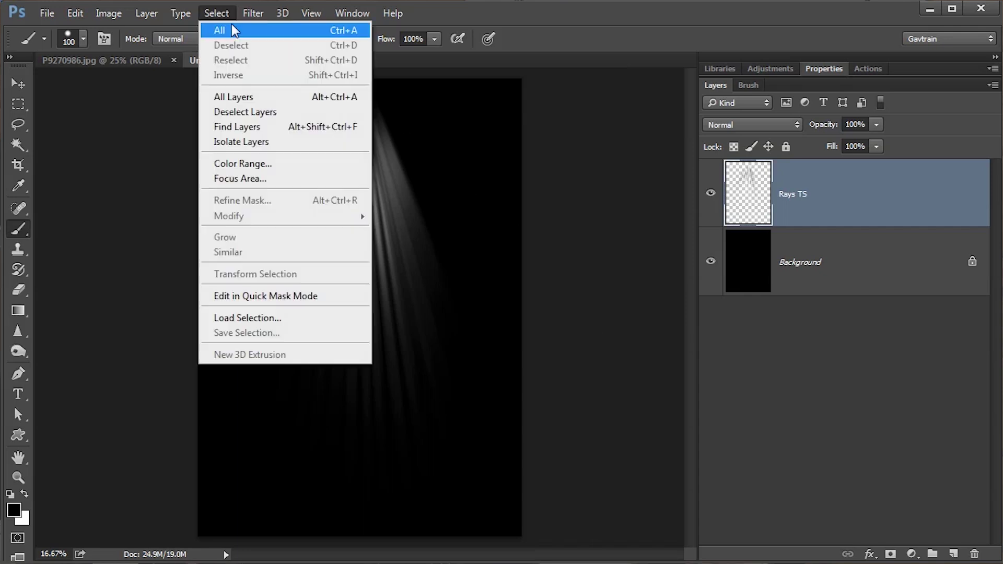
left_click(233, 28)
left_click(75, 13)
left_click(102, 121)
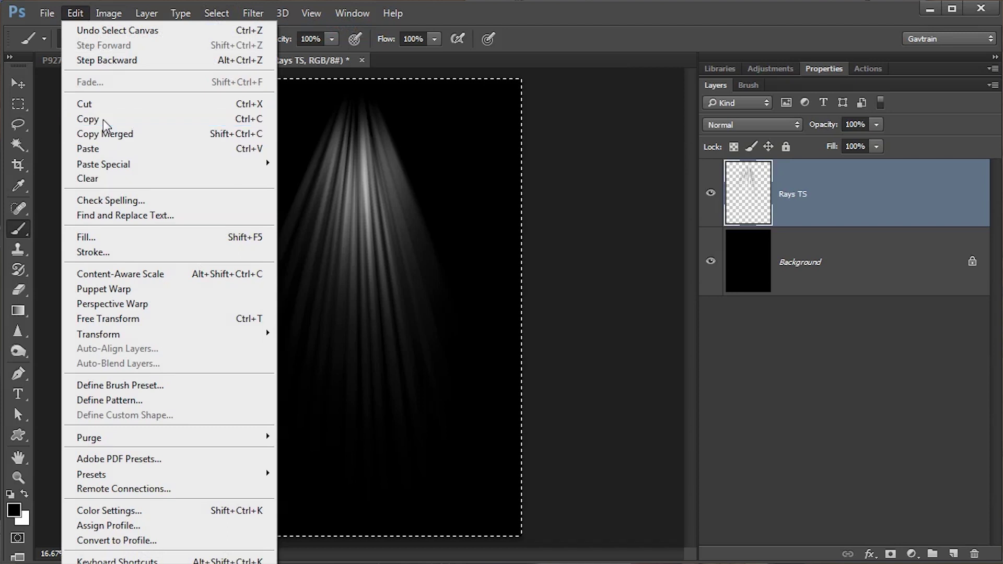
Paste the rays into P9270986.jpg as Layer 1 and move them right over the trees.
left_click(102, 61)
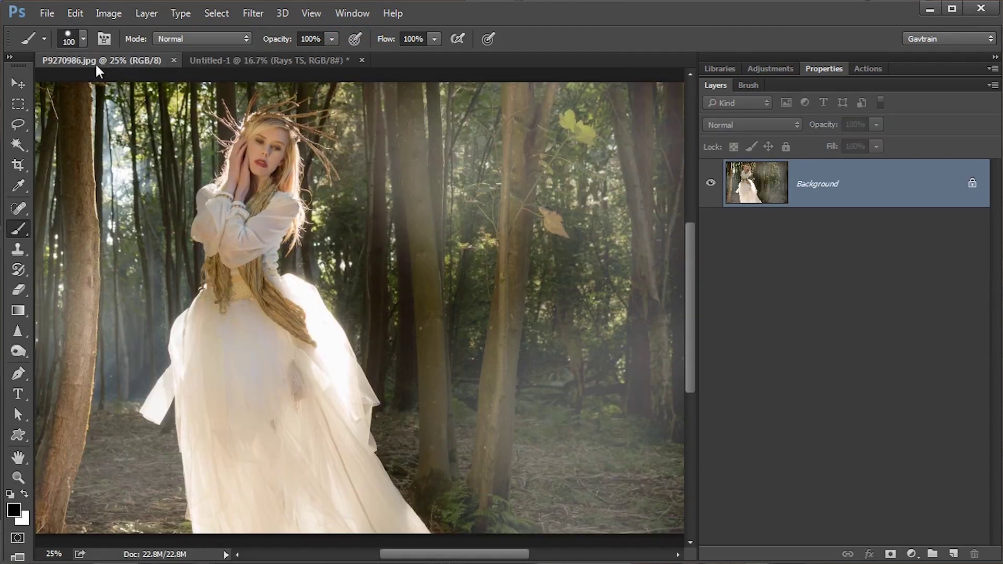
left_click(73, 13)
left_click(101, 150)
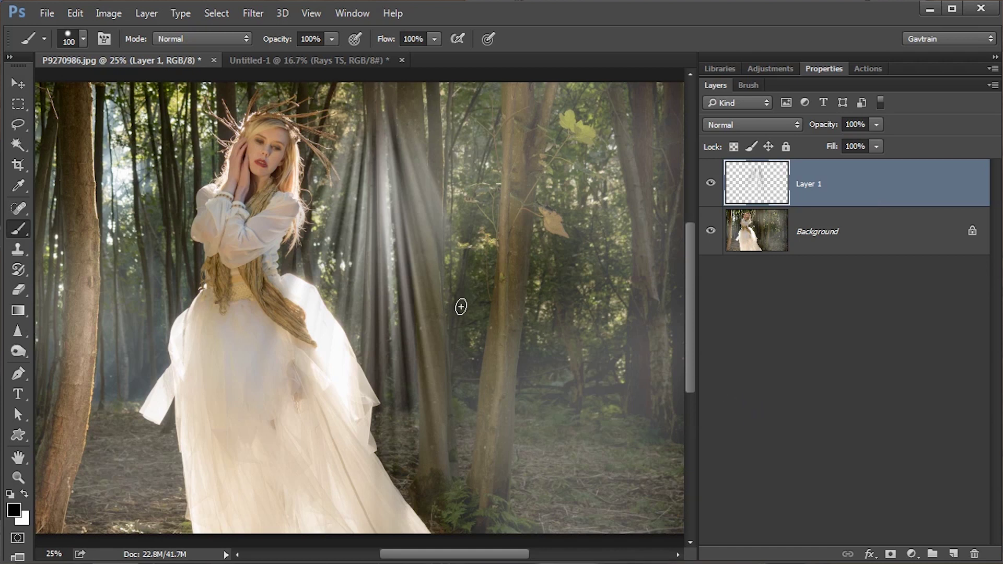
scroll(460, 305, "down", 1)
left_click(18, 84)
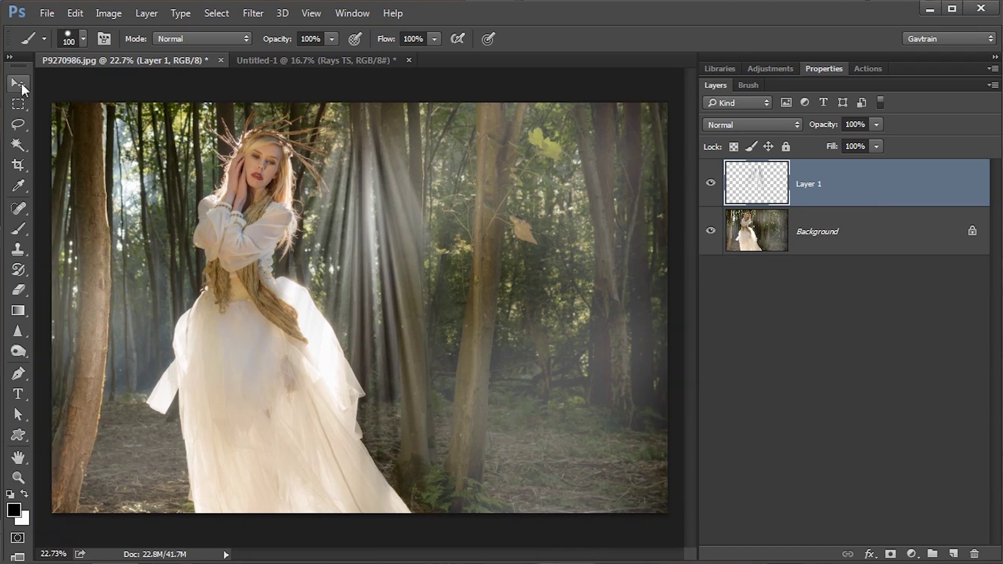
left_click_drag(385, 230, 431, 216)
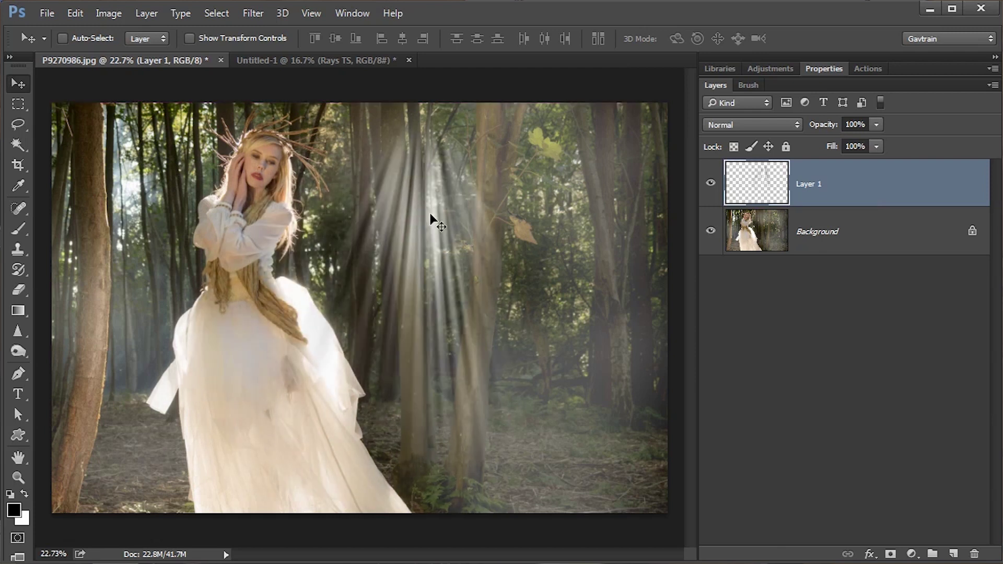
Rotate the rays to about -53° and move them toward the upper left.
left_click(75, 13)
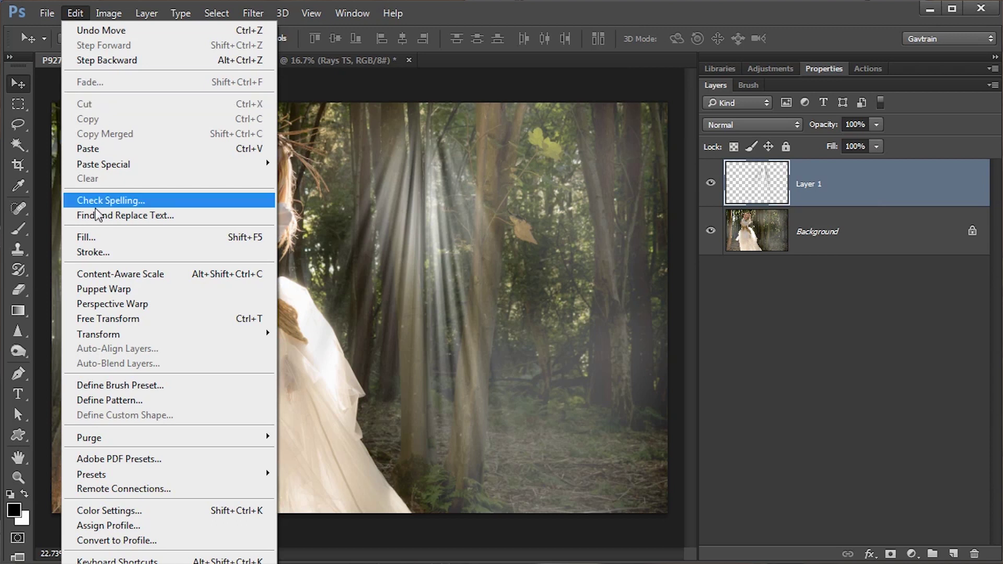
left_click(111, 319)
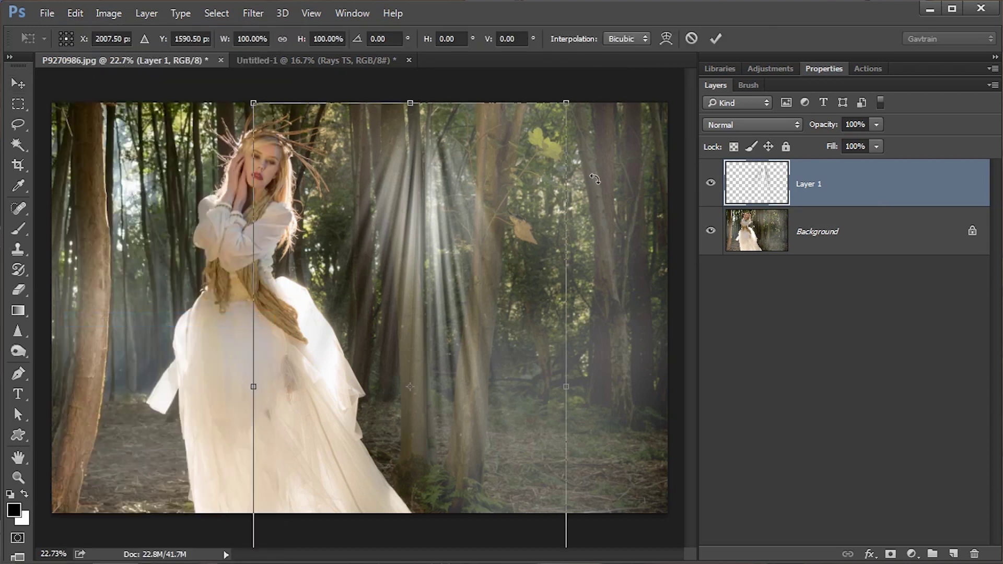
left_click_drag(595, 183, 389, 113)
left_click_drag(339, 227, 294, 199)
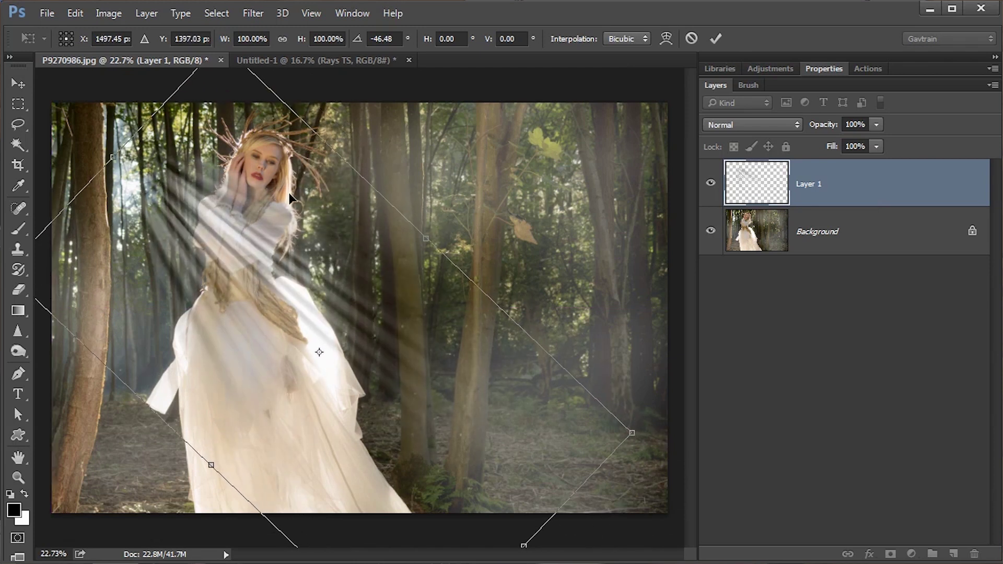
left_click_drag(459, 170, 442, 147)
left_click_drag(374, 233, 350, 199)
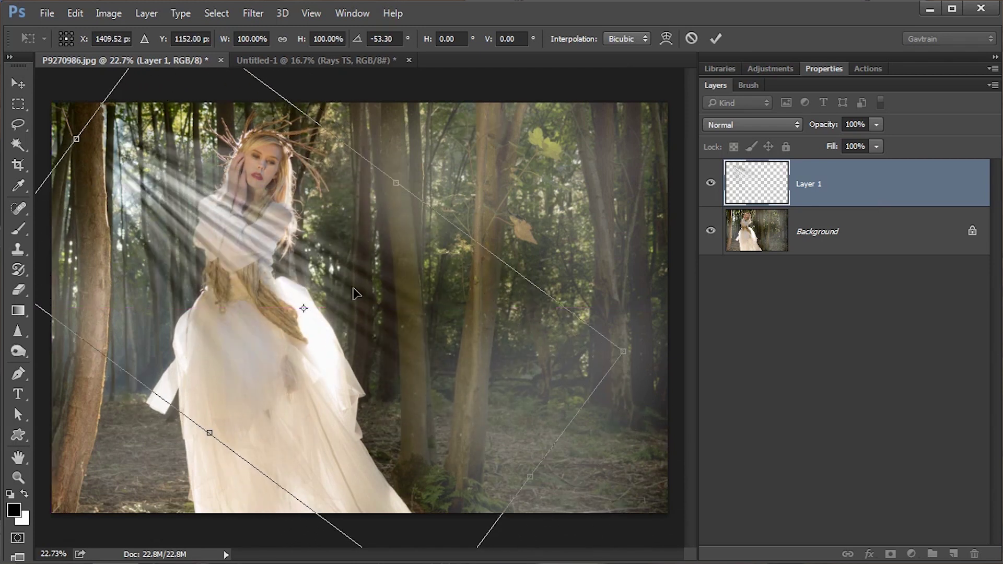
Spread the rays wider with a perspective pull, shift them right, and stretch them taller.
right_click(333, 205)
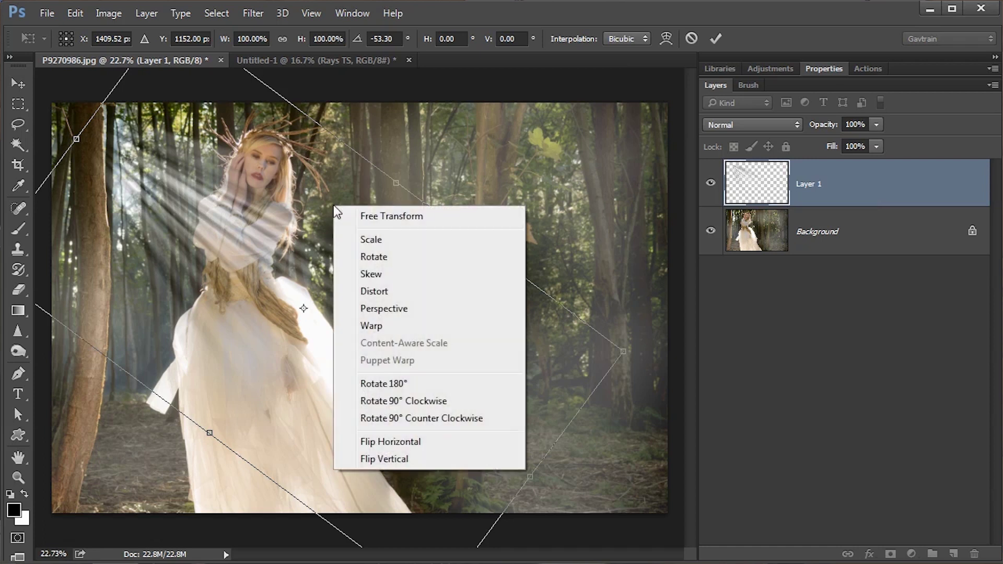
left_click(400, 305)
left_click_drag(627, 359, 708, 232)
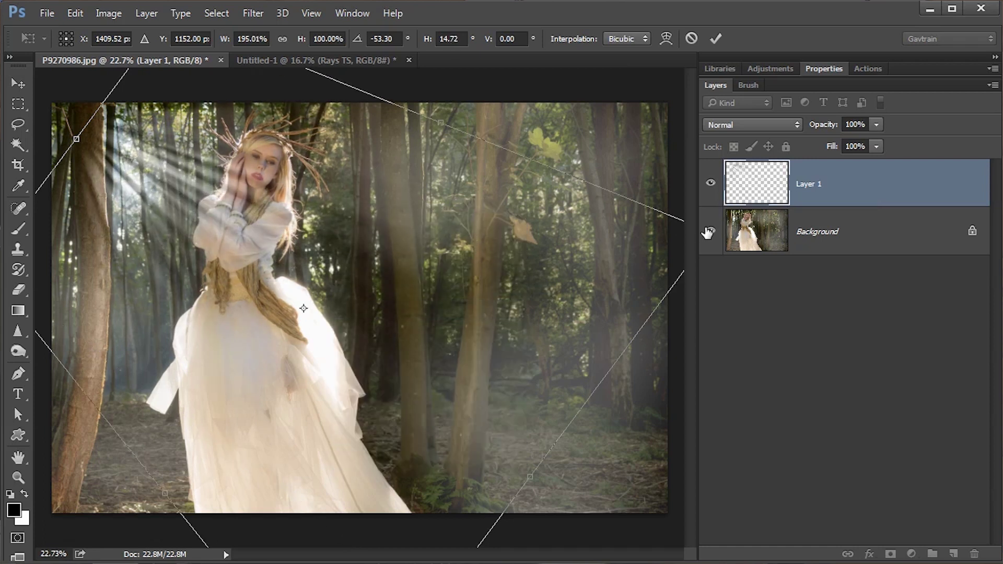
left_click_drag(413, 282, 473, 282)
key("ctrl+minus")
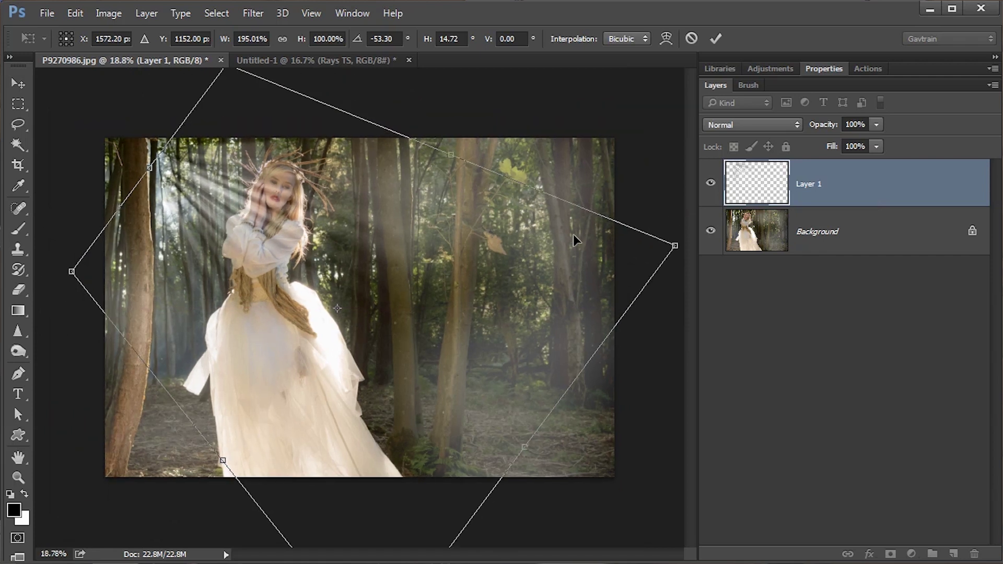
right_click(446, 252)
left_click(491, 261)
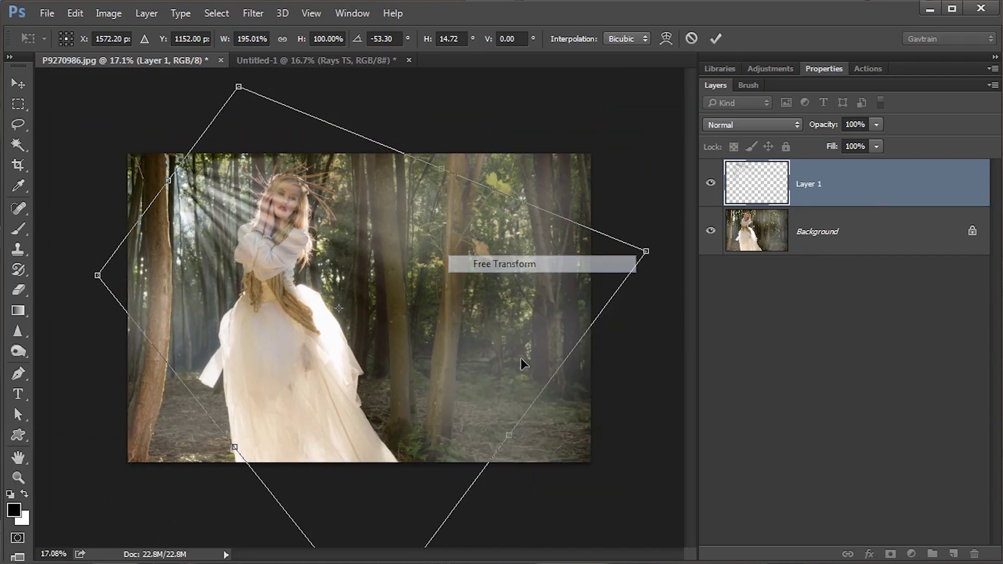
left_click_drag(510, 434, 673, 532)
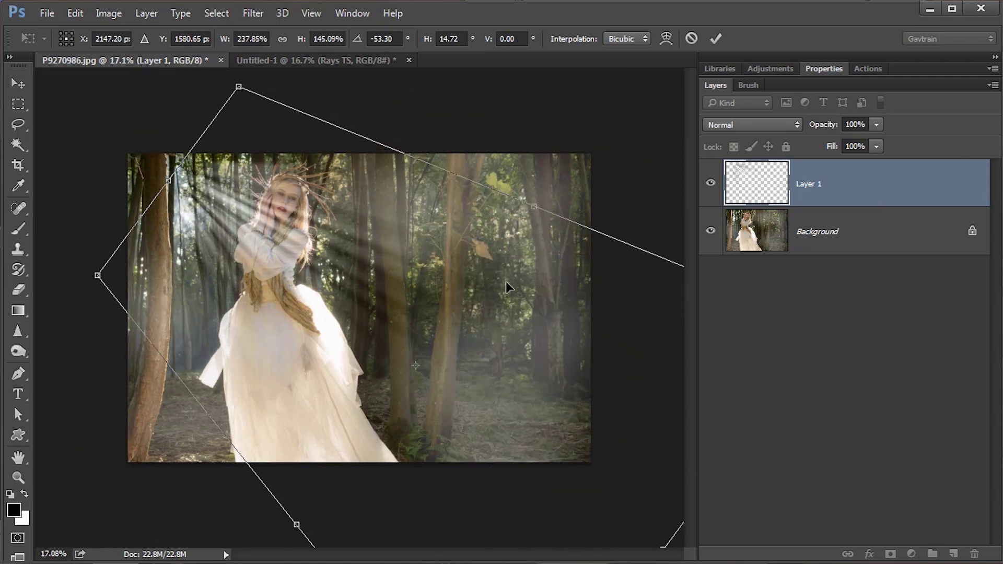
Adjust the perspective corners so the rays fan out, then commit the transform.
right_click(312, 203)
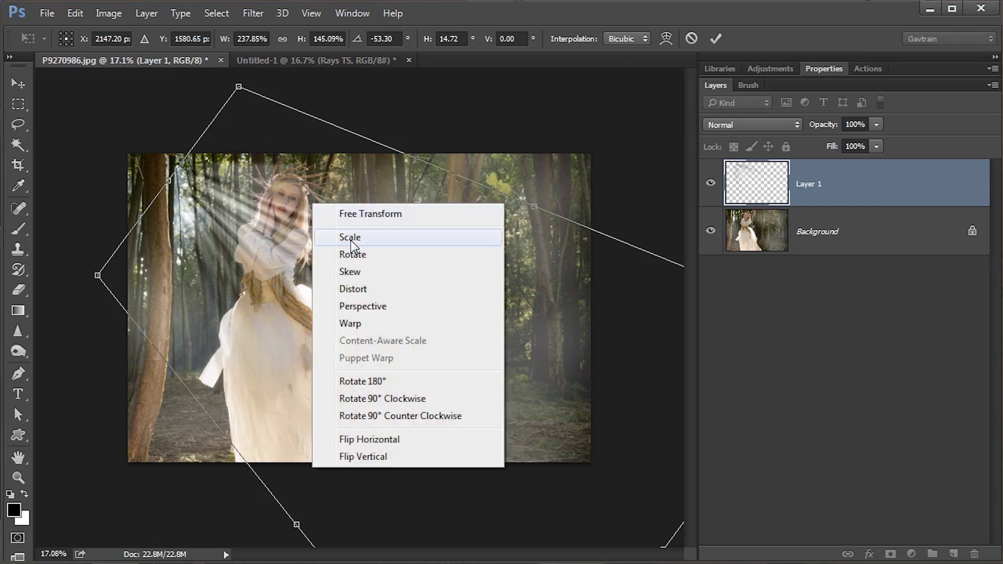
left_click(379, 308)
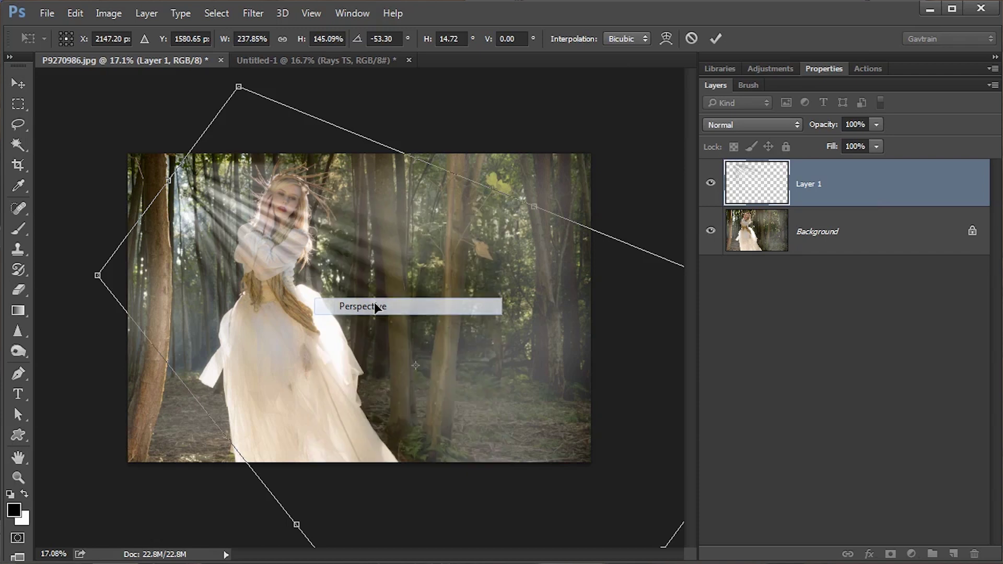
left_click_drag(239, 95, 231, 107)
scroll(631, 329, "down", 3)
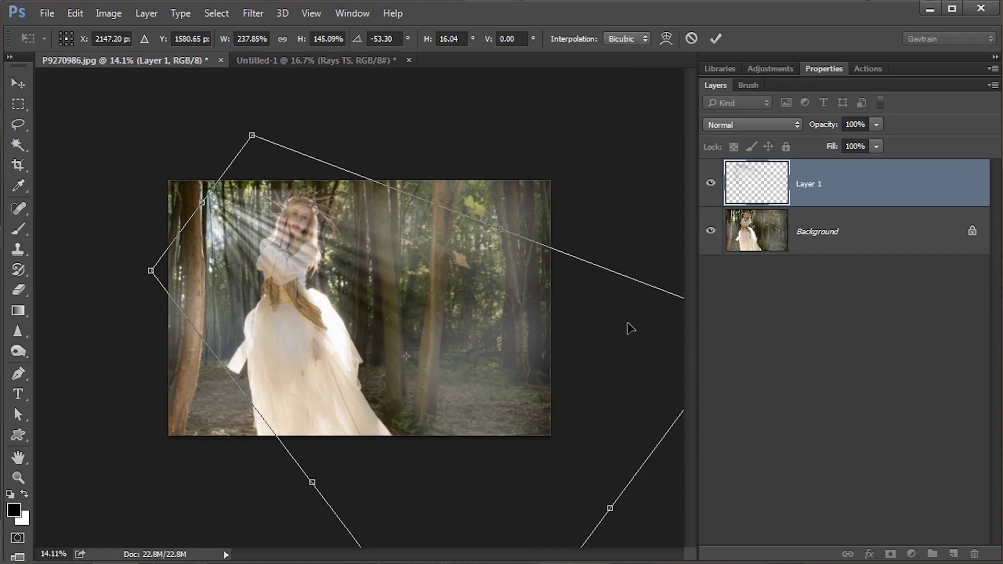
left_click_drag(649, 323, 657, 225)
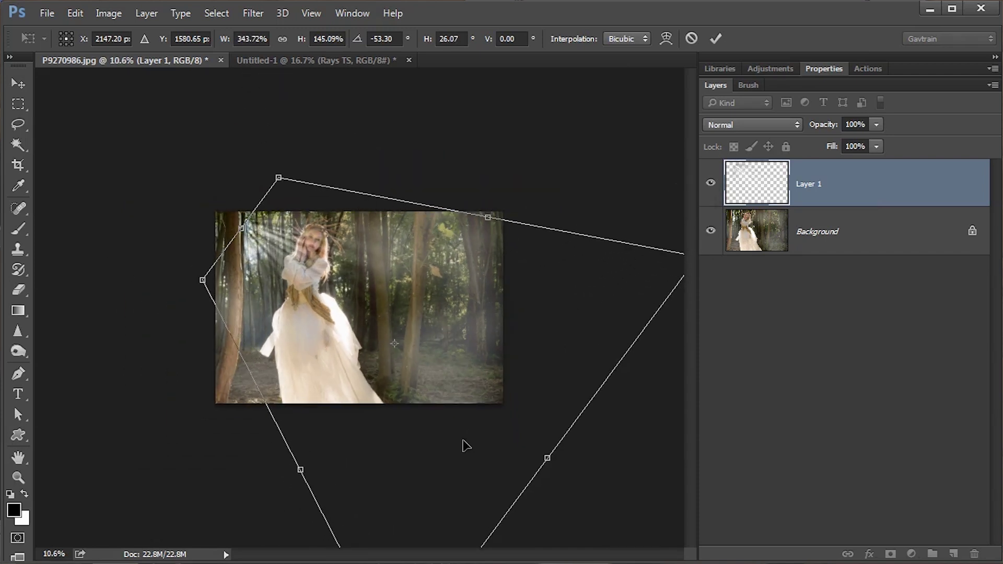
scroll(464, 444, "down", 3)
left_click_drag(382, 530, 349, 542)
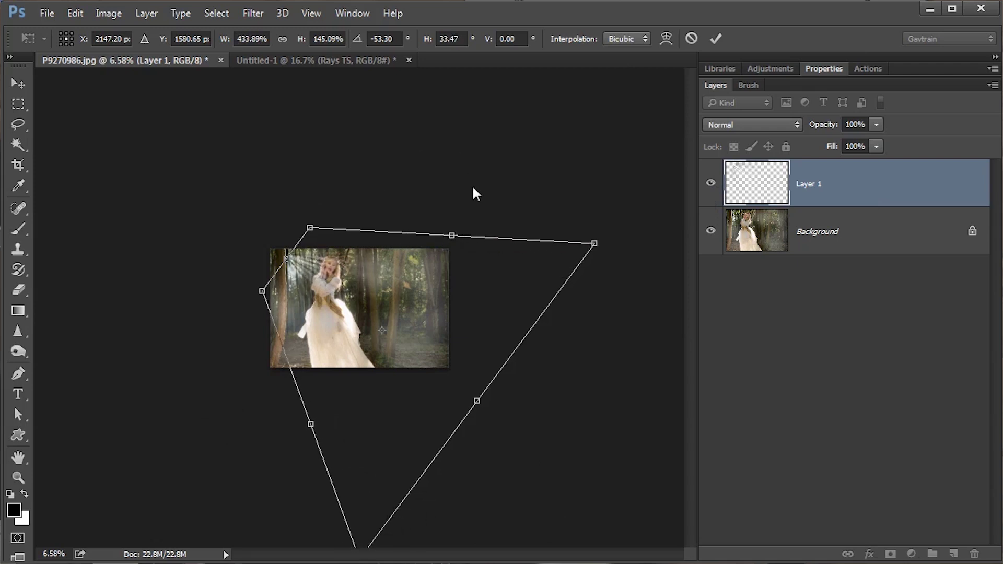
scroll(523, 167, "up", 8)
scroll(507, 171, "down", 2)
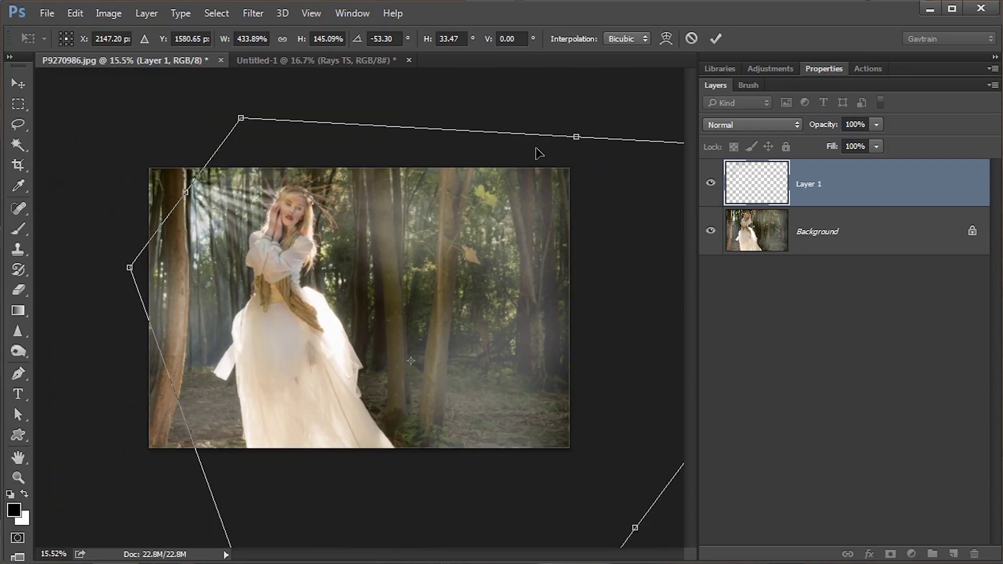
left_click(716, 38)
scroll(372, 223, "up", 2)
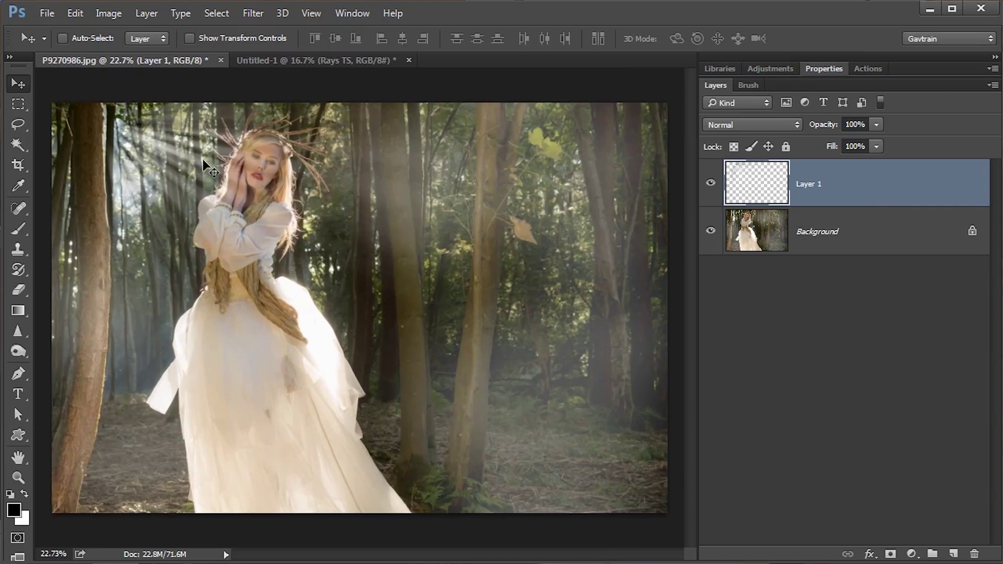
Nudge the rays layer slightly down and to the right.
mouse_move(241, 194)
left_mouse_down()
mouse_move(282, 177)
mouse_move(259, 165)
mouse_move(248, 202)
left_mouse_up()
scroll(272, 209, "down", 2)
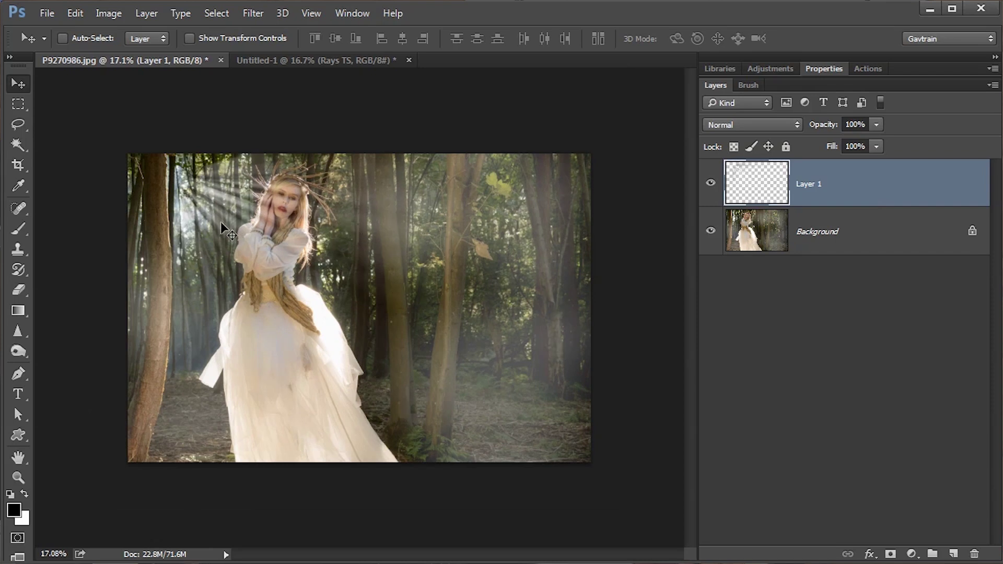
scroll(224, 213, "up", 1)
scroll(224, 214, "down", 1)
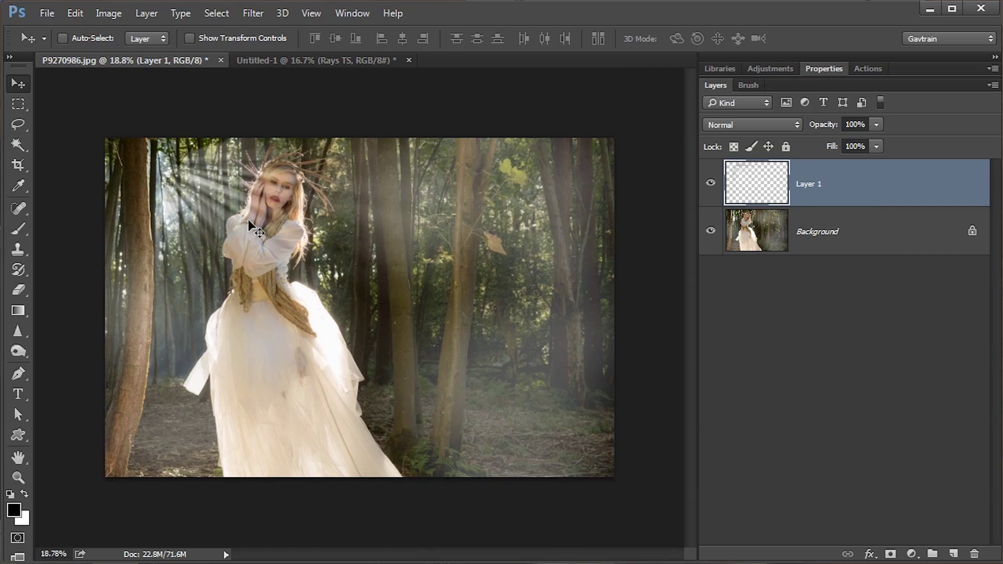
scroll(258, 219, "up", 1)
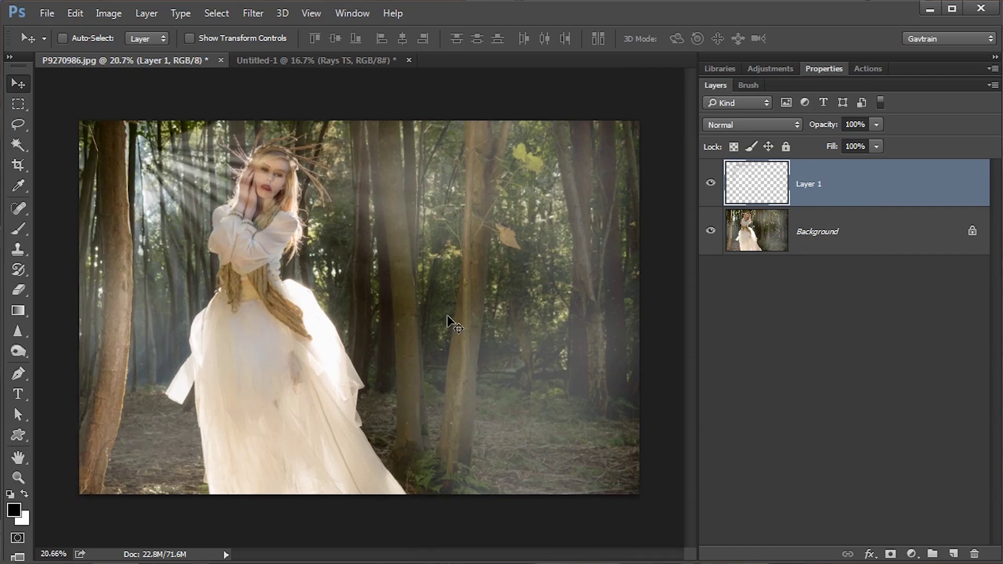
key("ctrl")
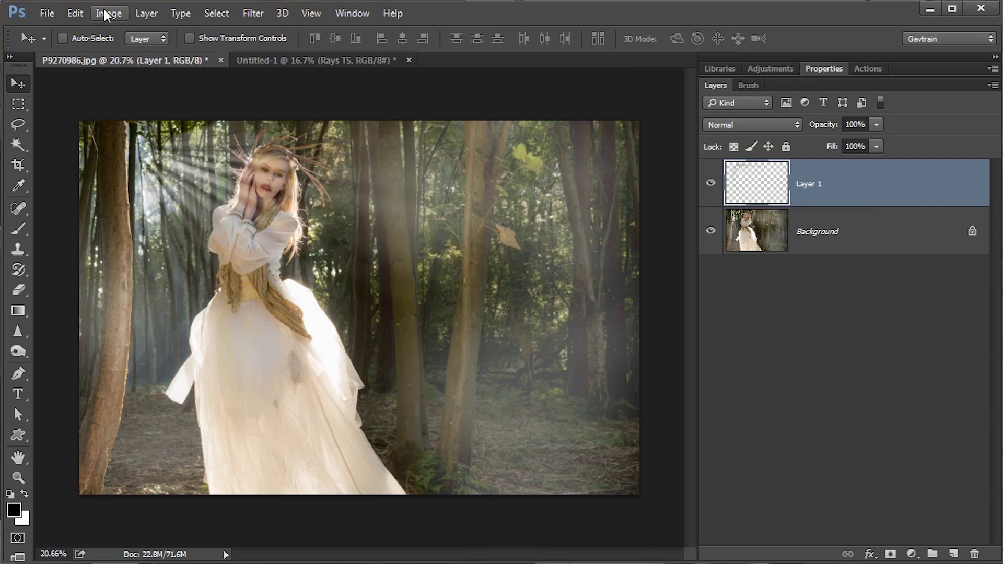
Colorize the rays with Hue/Saturation: hue 53, saturation 58, lightness +19.
left_click(108, 14)
mouse_move(125, 54)
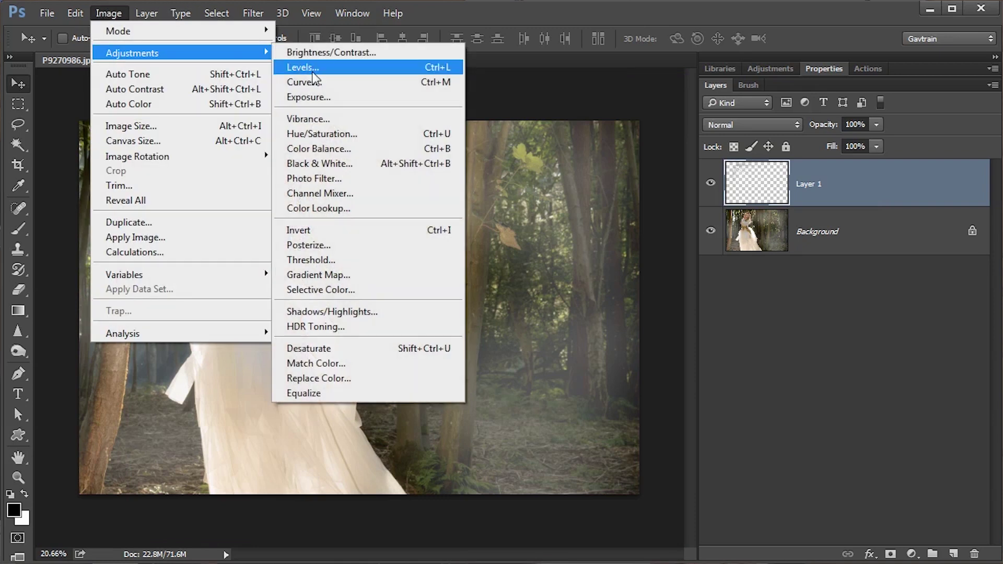
left_click(351, 134)
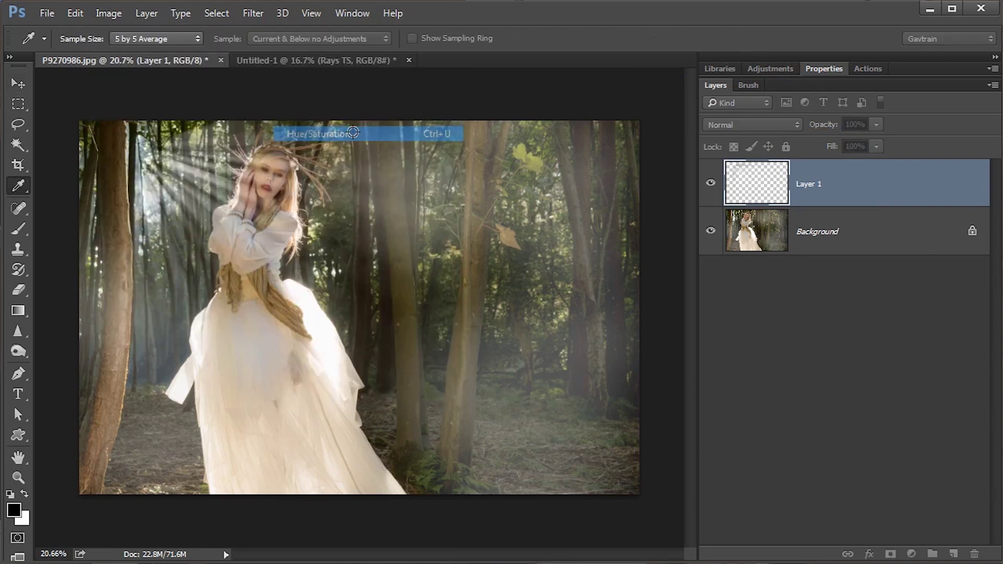
left_click(861, 381)
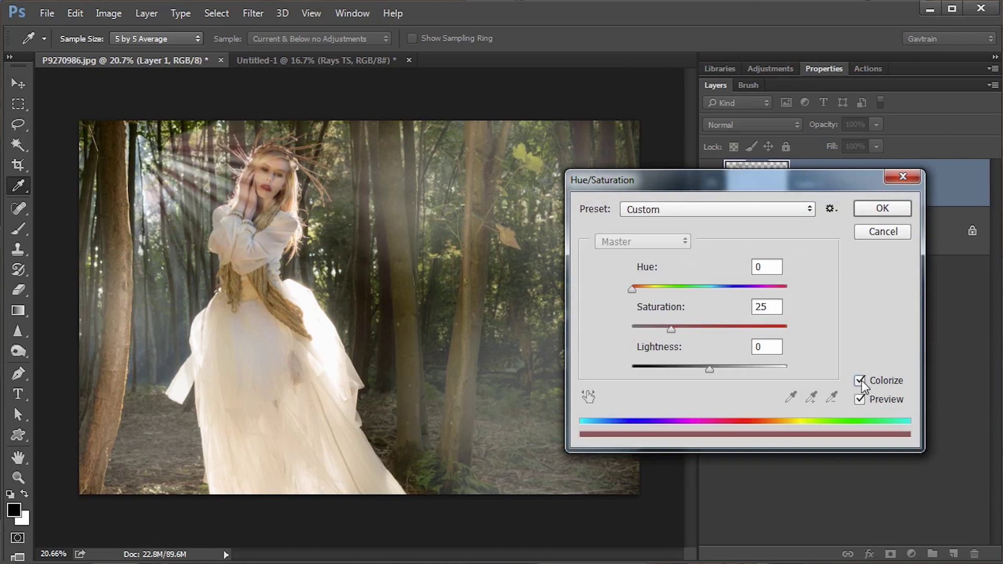
mouse_move(642, 289)
left_mouse_down()
mouse_move(692, 300)
mouse_move(658, 301)
mouse_move(711, 336)
mouse_move(688, 333)
mouse_move(696, 334)
mouse_move(652, 290)
left_mouse_up()
left_click_drag(694, 335, 691, 332)
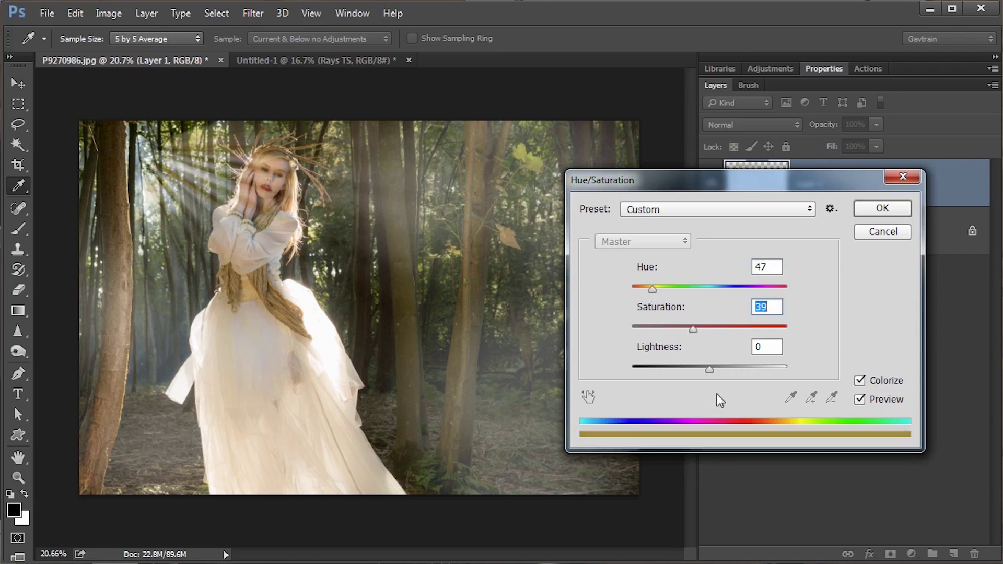
mouse_move(709, 369)
left_mouse_down()
mouse_move(737, 370)
mouse_move(724, 372)
left_mouse_up()
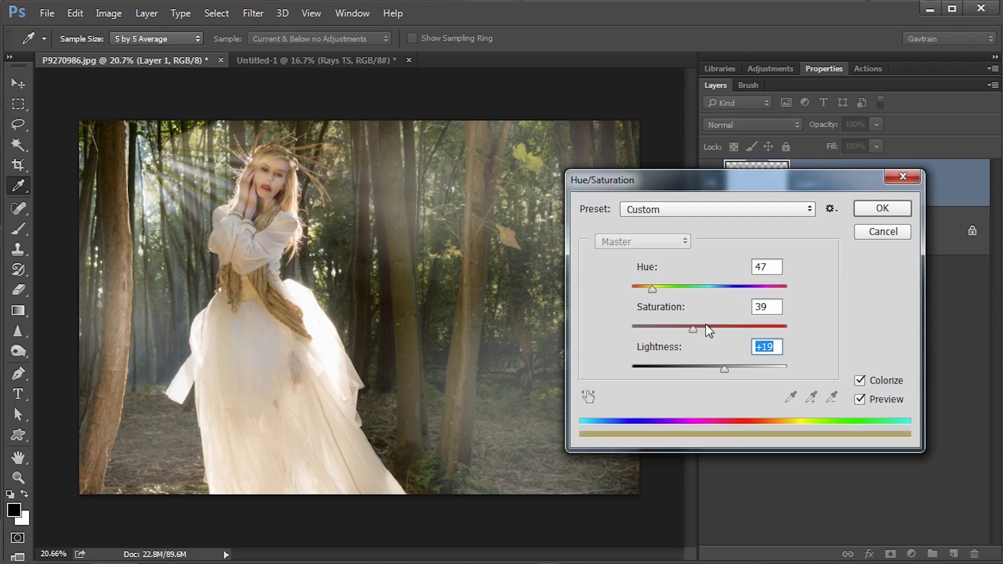
left_click_drag(653, 291, 655, 292)
mouse_move(700, 330)
left_mouse_down()
mouse_move(722, 330)
mouse_move(709, 330)
left_mouse_up()
left_click(878, 209)
key("v")
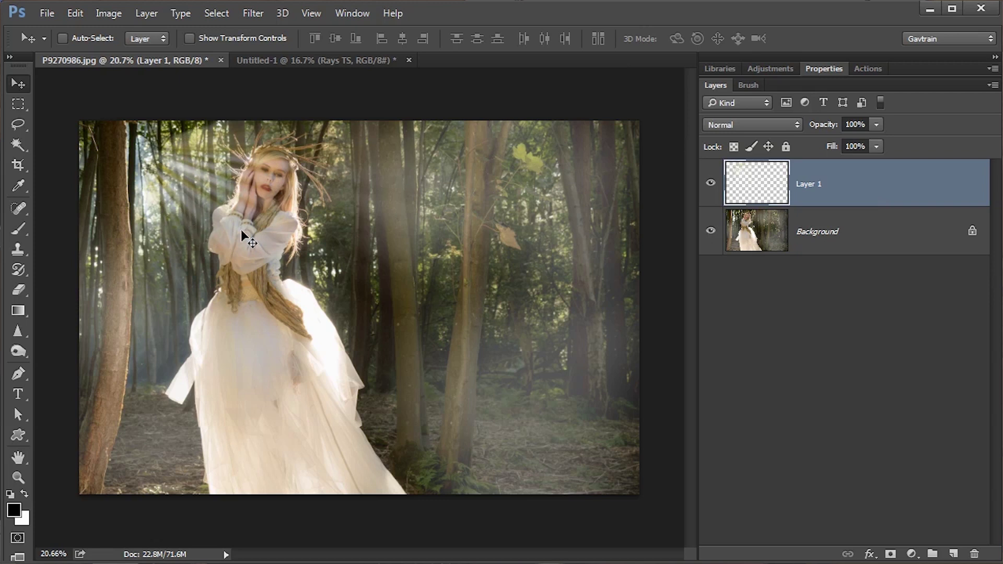
Stretch the rays layer to about 157% width with Ctrl+T and commit it.
key("ctrl+t")
key("ctrl+0")
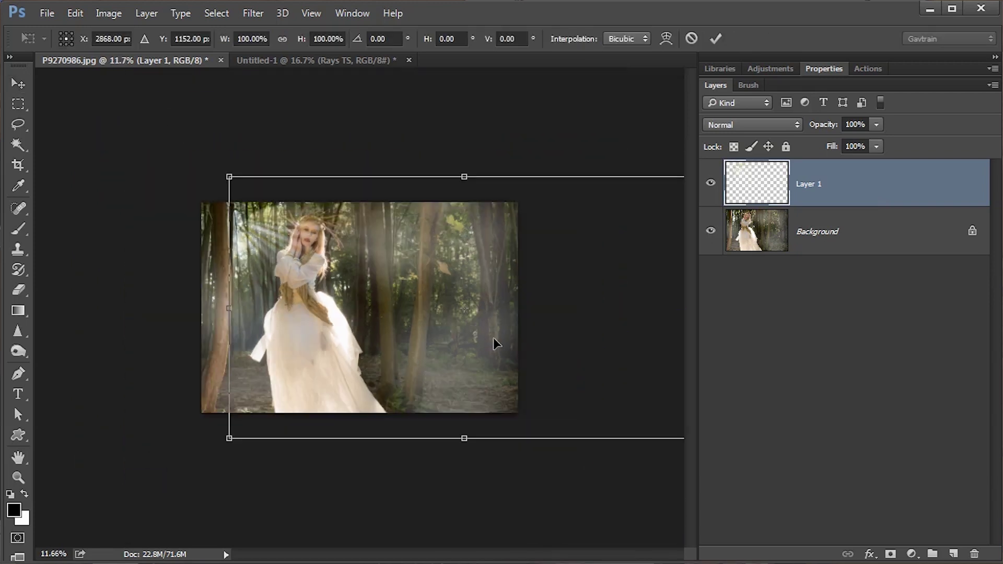
left_click_drag(591, 310, 773, 312)
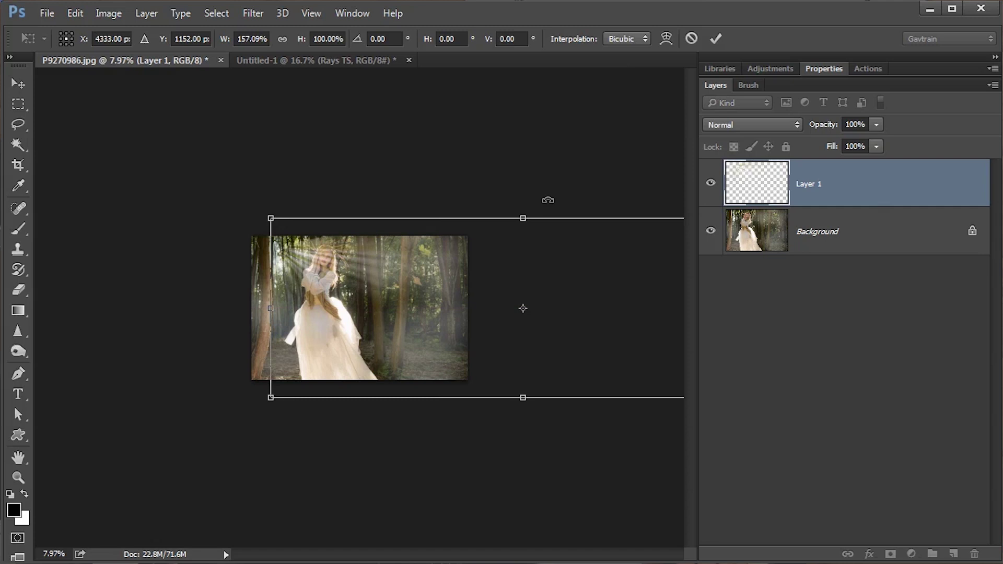
left_click(716, 38)
key("ctrl+0")
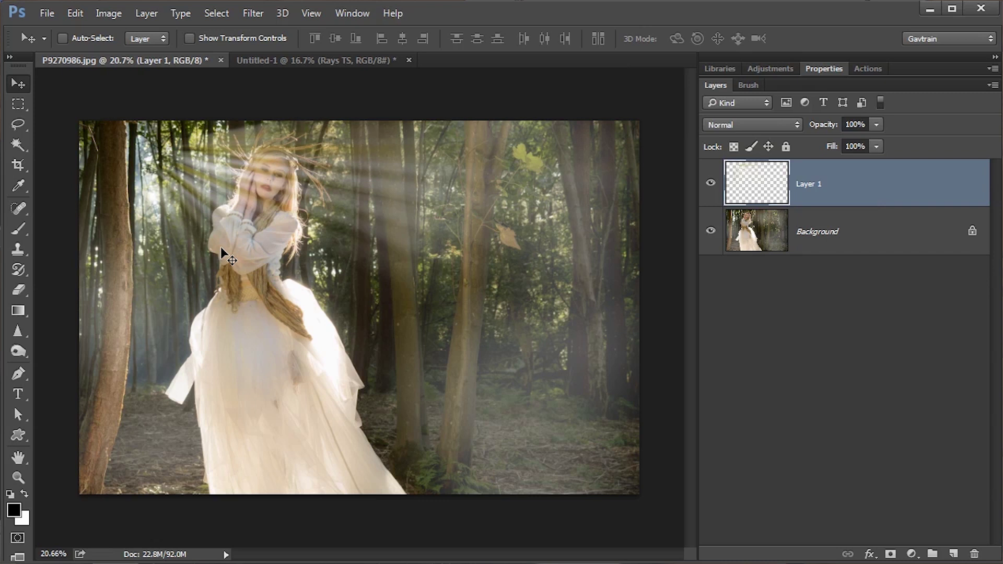
Add a Reveal All layer mask to the rays layer.
left_click(149, 13)
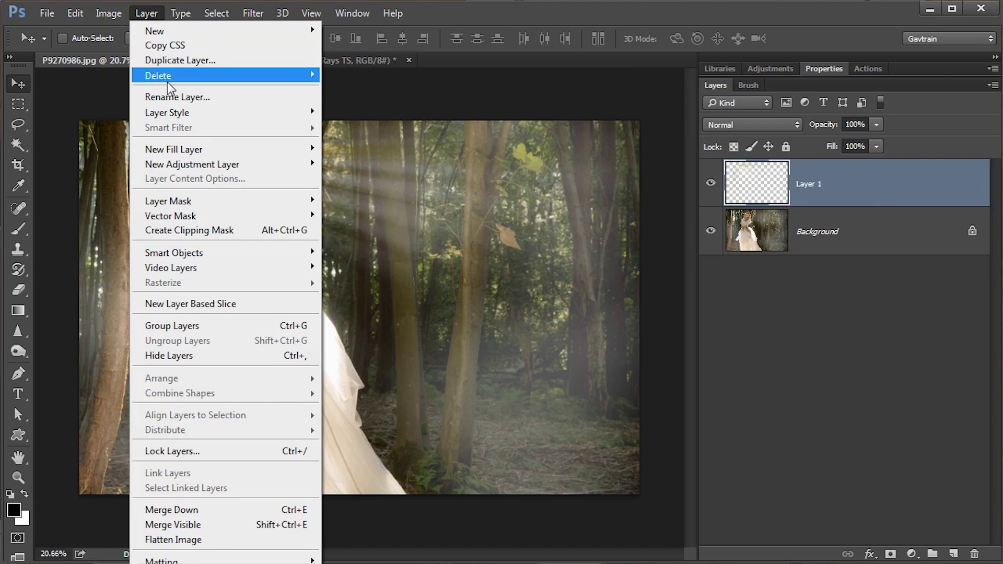
mouse_move(187, 201)
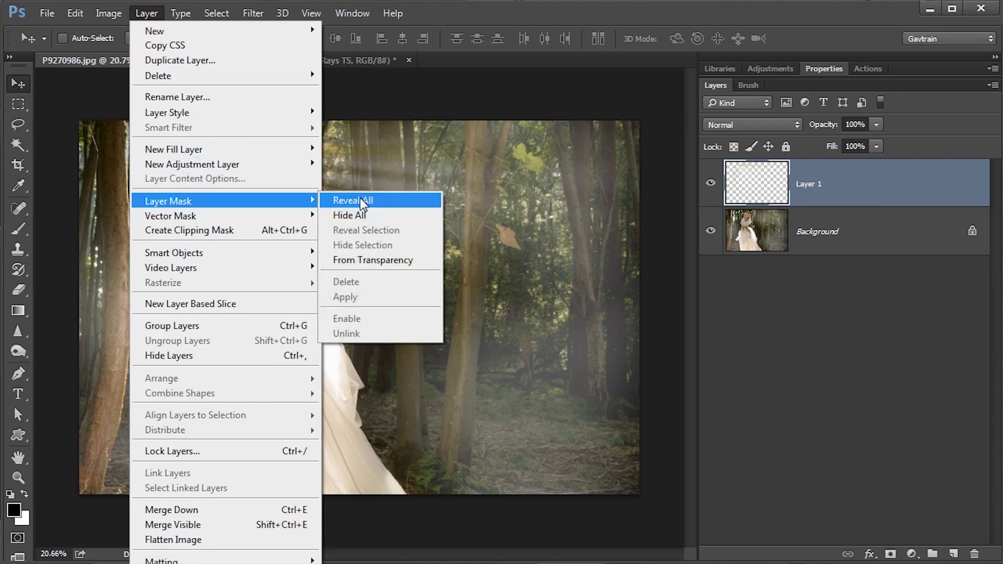
left_click(363, 201)
With a soft 400 px brush, mask the rays off the model's face and dress.
left_click(19, 230)
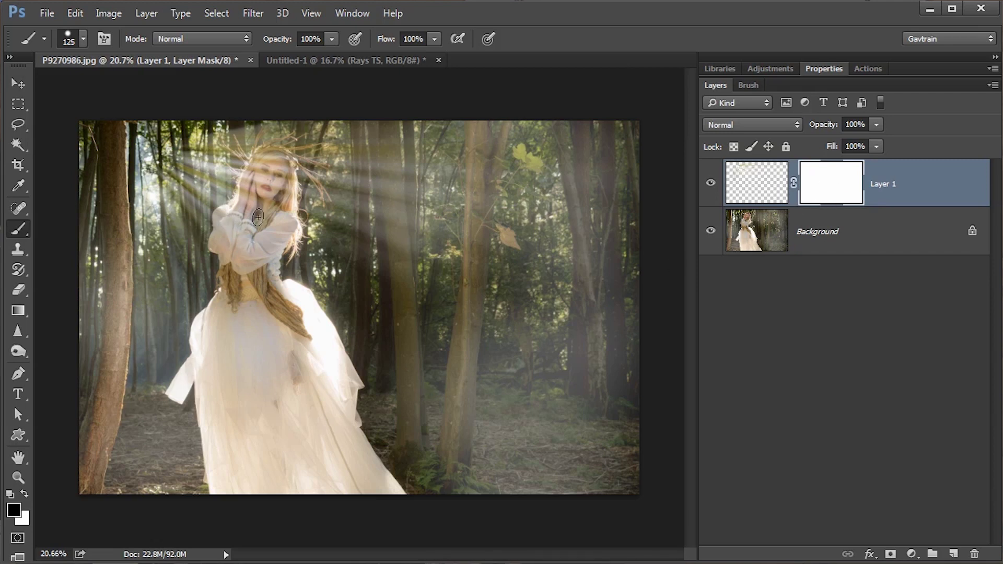
mouse_move(268, 193)
left_mouse_down()
mouse_move(269, 175)
mouse_move(256, 209)
left_mouse_up()
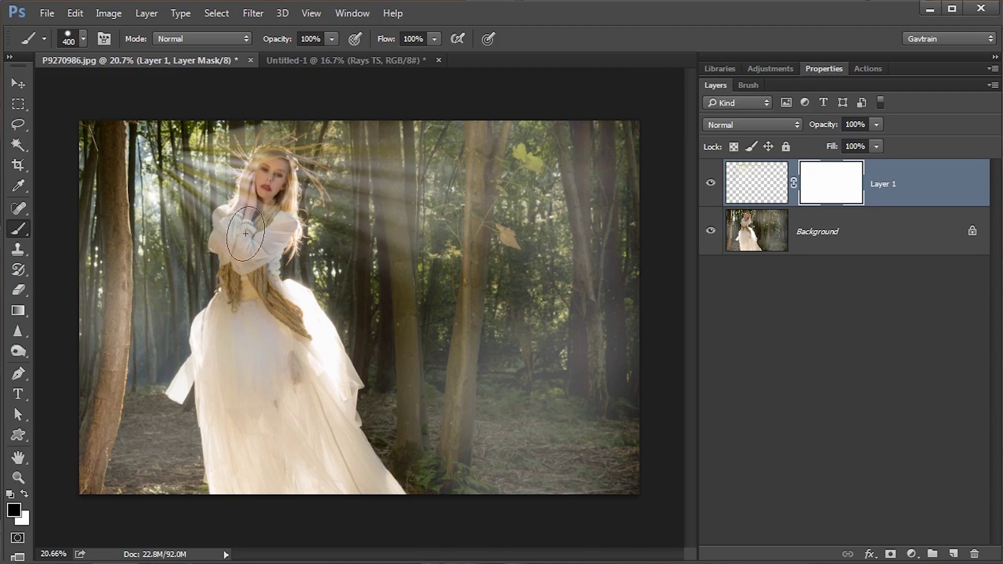
key("bracketright")
key("bracketright")
key("bracketright")
key("ctrl+z")
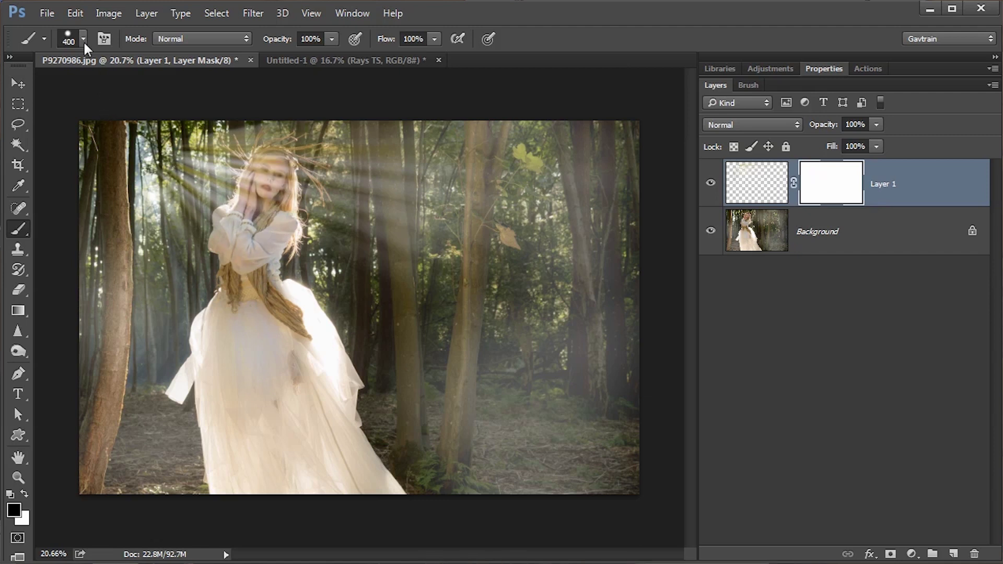
left_click(84, 41)
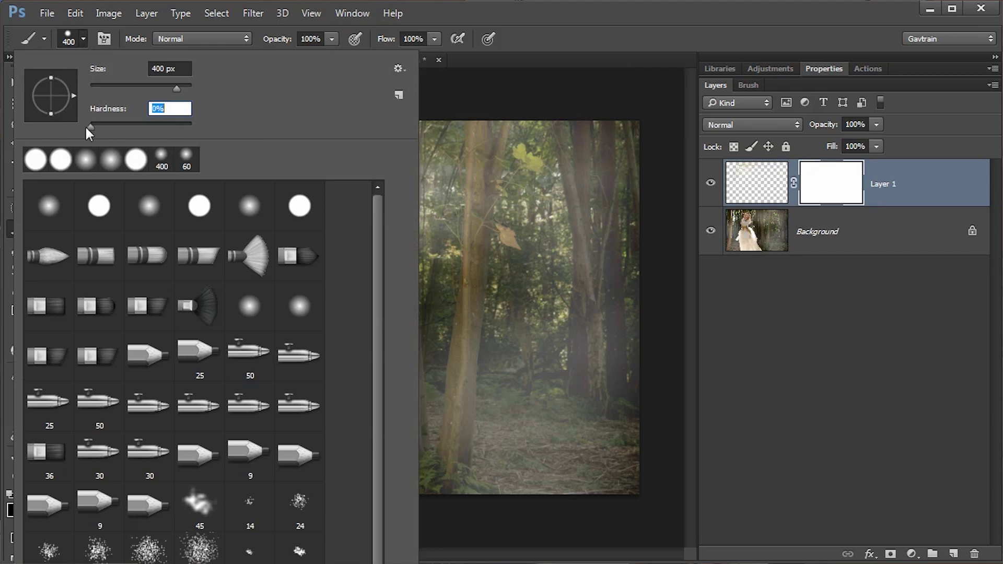
key("Return")
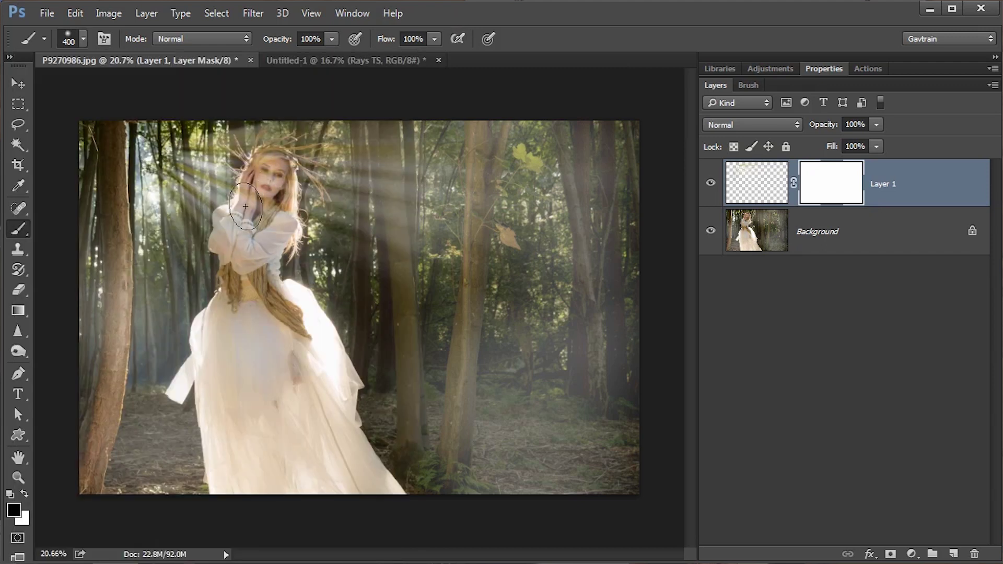
left_click_drag(266, 169, 308, 407)
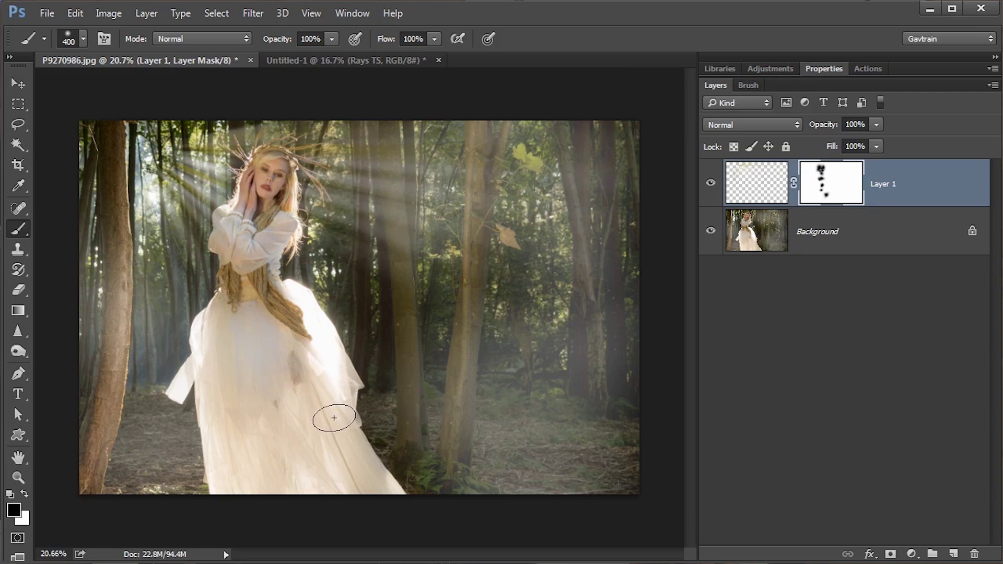
At 54% brush opacity, partly fade the rays beside her head and on the left.
left_click_drag(275, 40, 245, 40)
left_click_drag(193, 173, 196, 208)
mouse_move(362, 202)
left_mouse_down()
mouse_move(421, 206)
mouse_move(400, 172)
mouse_move(362, 160)
mouse_move(349, 216)
mouse_move(380, 241)
mouse_move(394, 202)
left_mouse_up()
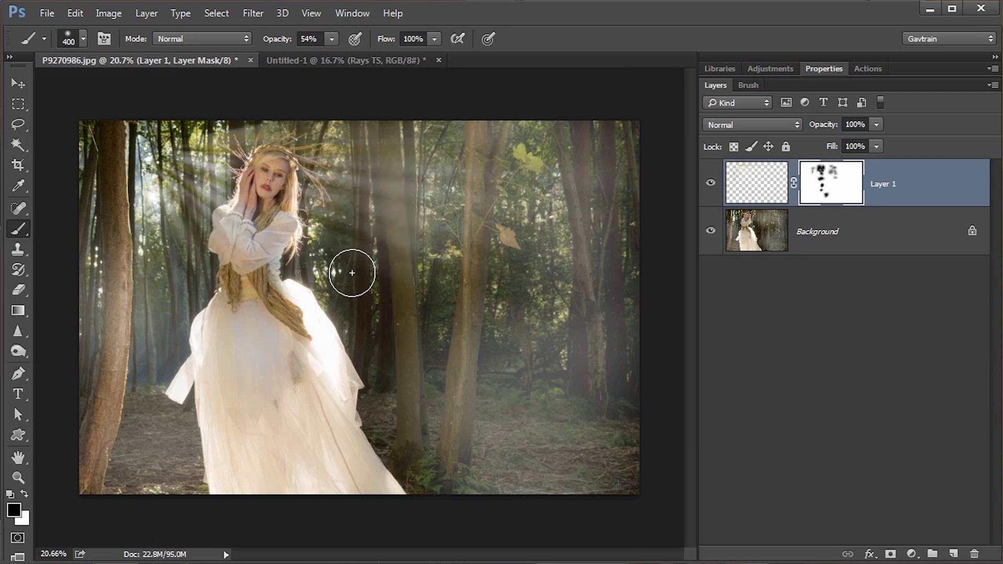
left_click_drag(193, 242, 175, 237)
left_click_drag(168, 193, 226, 198)
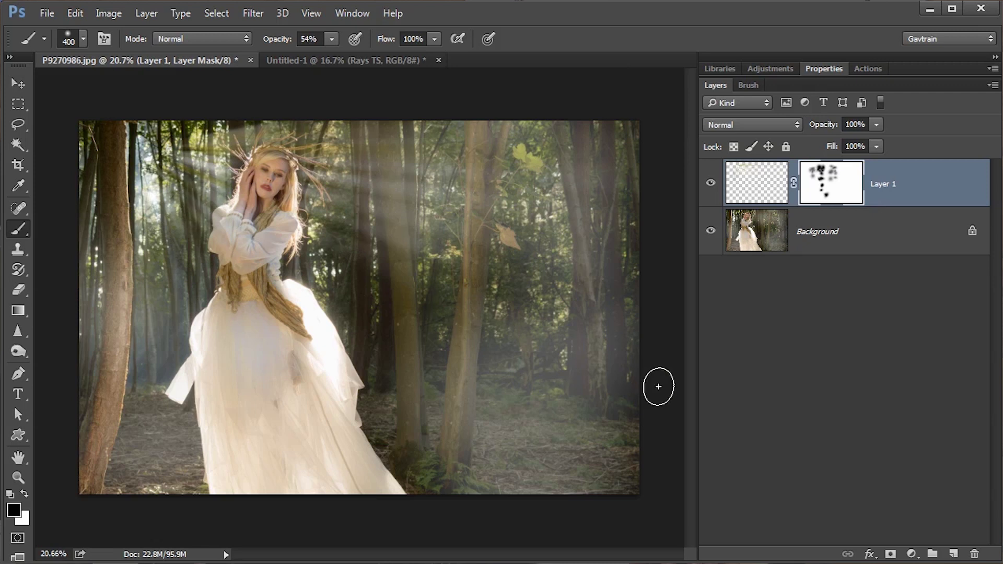
scroll(430, 277, "down", 2)
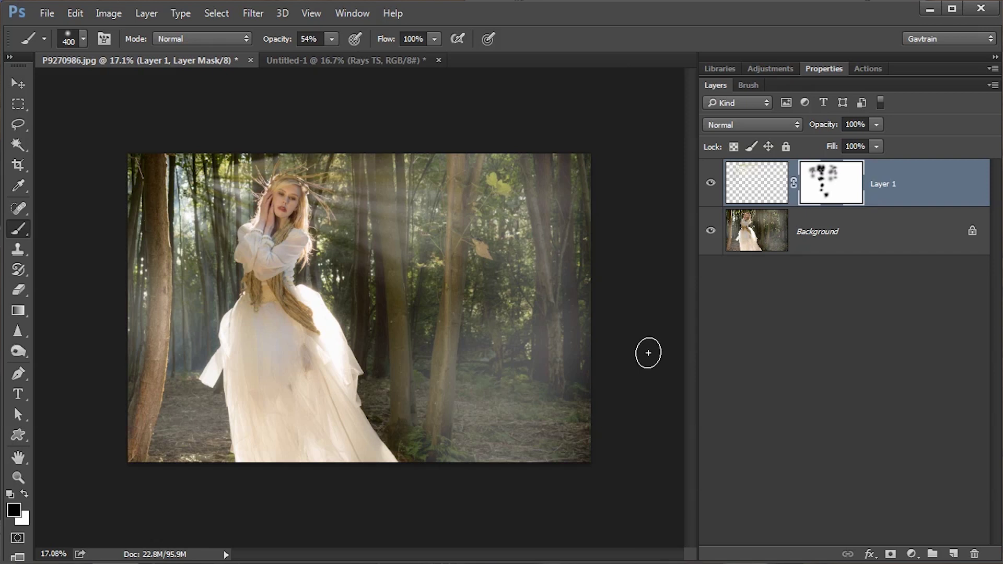
scroll(559, 280, "up", 3)
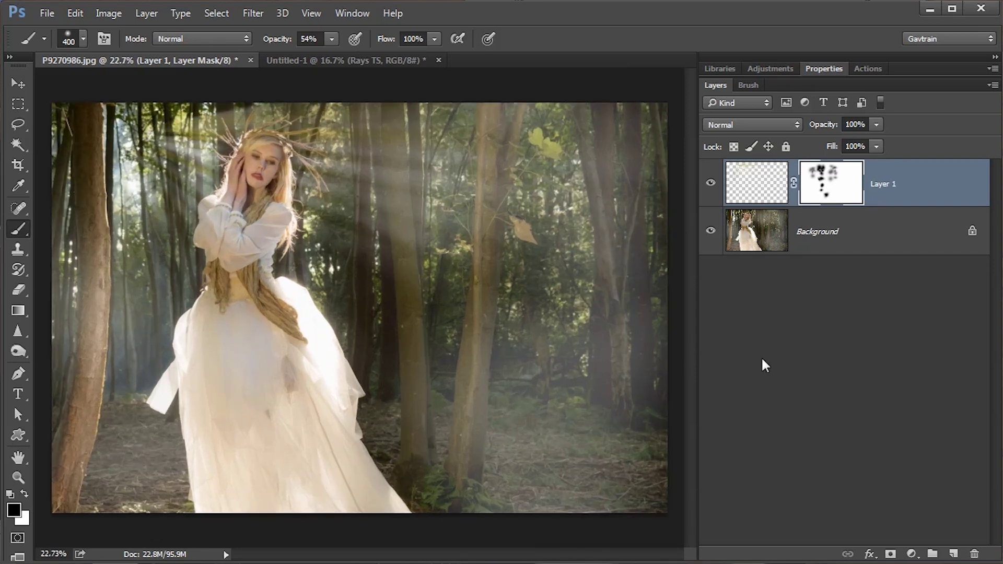